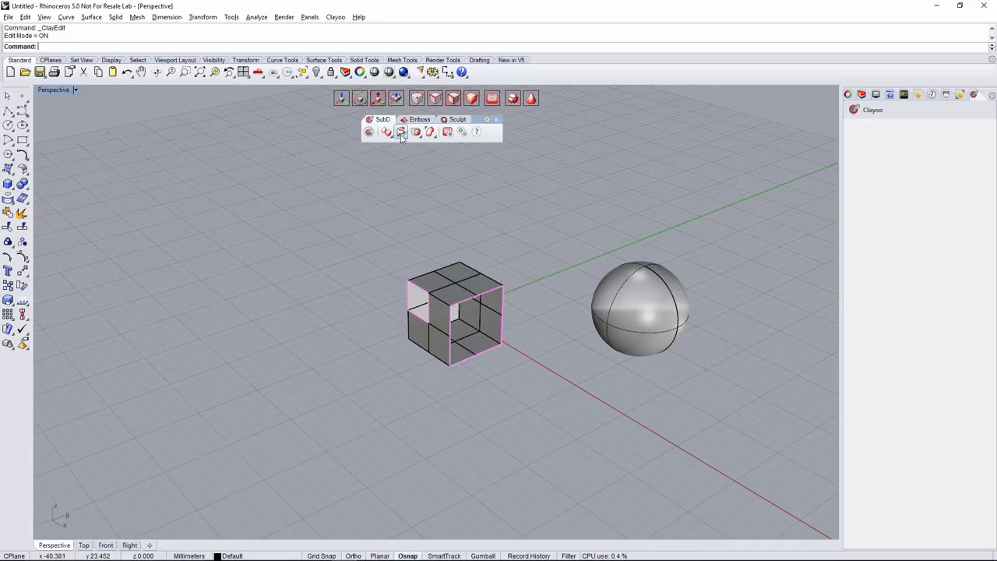
Use Append Face with Autoquad on to build a freestanding four-sided face in the empty space beside the cube
left_click(402, 133)
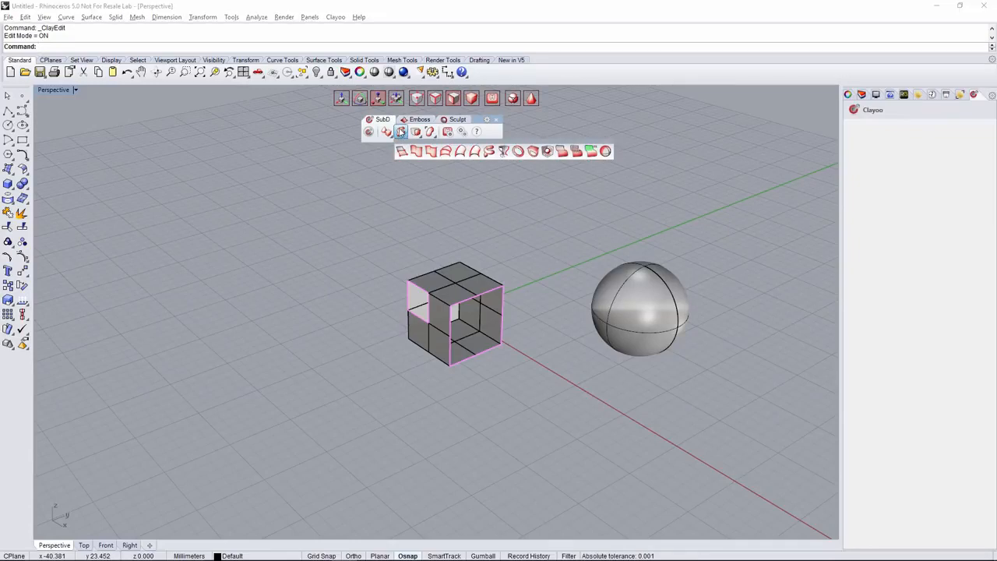
left_click(402, 152)
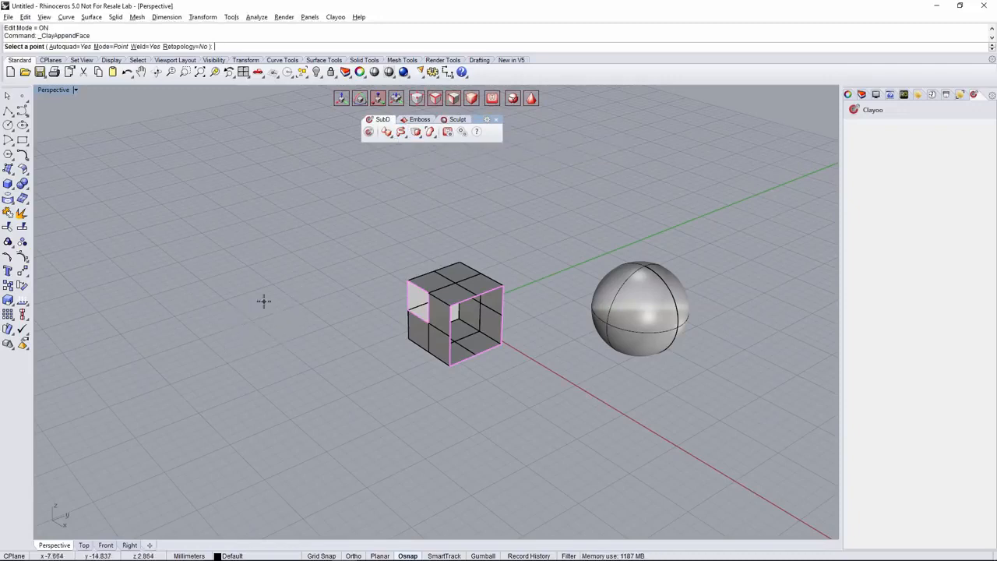
left_click(251, 290)
left_click(245, 321)
left_click(283, 321)
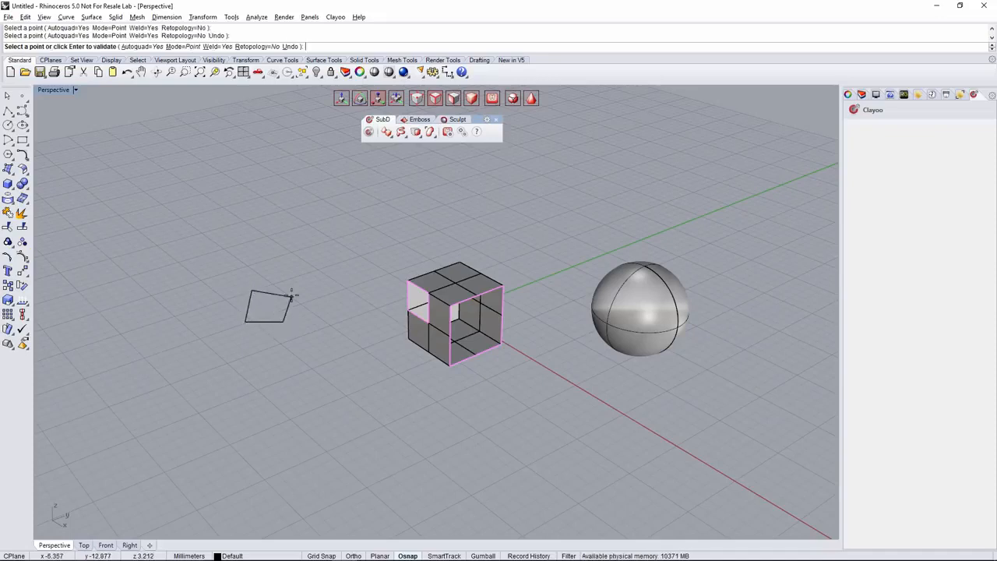
left_click(285, 289)
mouse_move(291, 328)
right_mouse_down()
mouse_move(296, 356)
mouse_move(296, 319)
mouse_move(289, 330)
right_mouse_up()
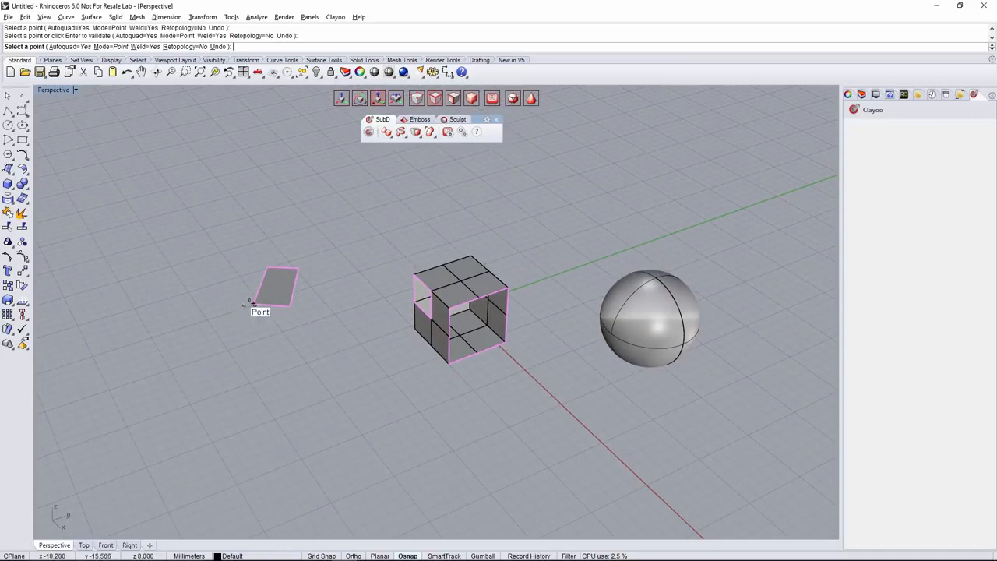
Append a second four-sided face that shares the near edge of the freestanding face
left_click(255, 304)
left_click(242, 352)
left_click(294, 350)
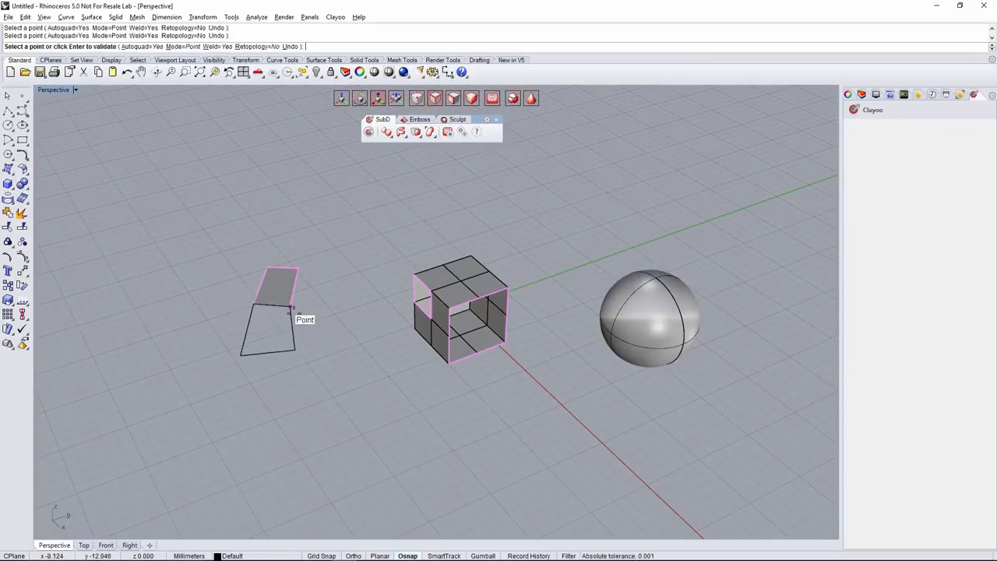
left_click(296, 315)
mouse_move(299, 321)
right_mouse_down()
mouse_move(305, 309)
mouse_move(297, 382)
mouse_move(293, 335)
right_mouse_up()
Extend the strip with a third four-sided face, snapping to the end vertices of the second face
left_click(251, 343)
left_click(252, 374)
left_click(308, 372)
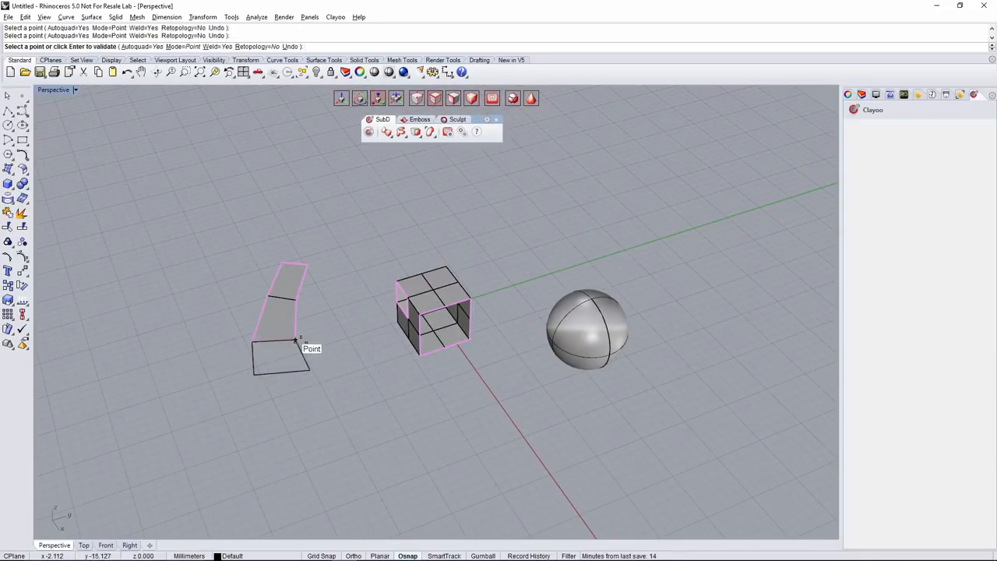
left_click(297, 342)
right_click_drag(296, 366, 312, 389)
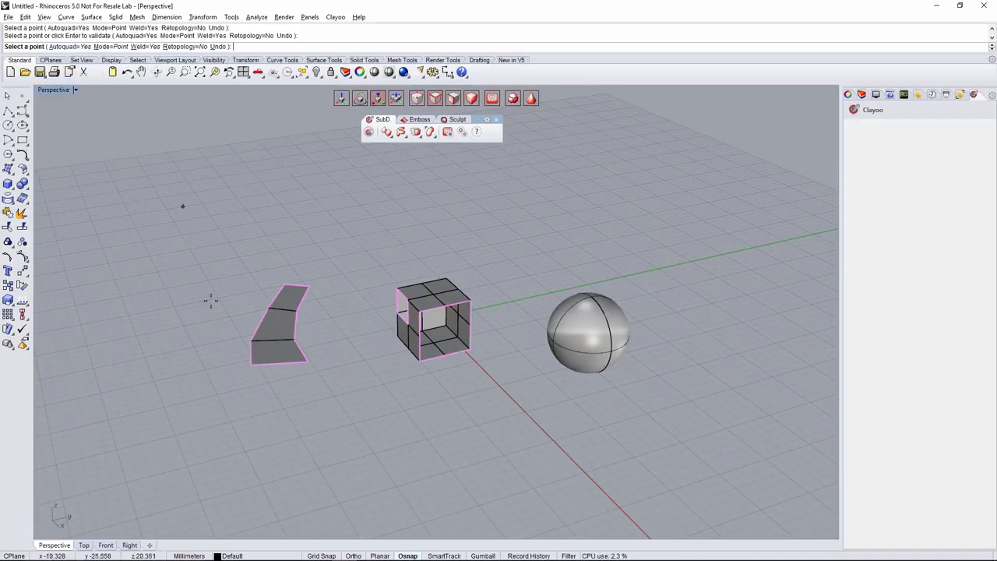
Append a fourth four-sided face to the open end of the three-face strip
left_click(251, 365)
left_click(256, 403)
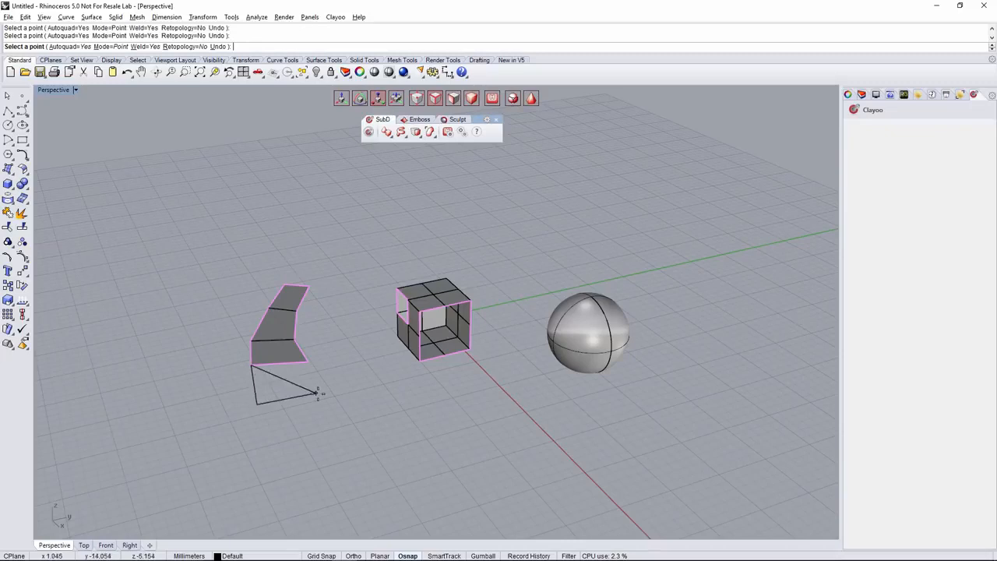
left_click(317, 396)
left_click(310, 363)
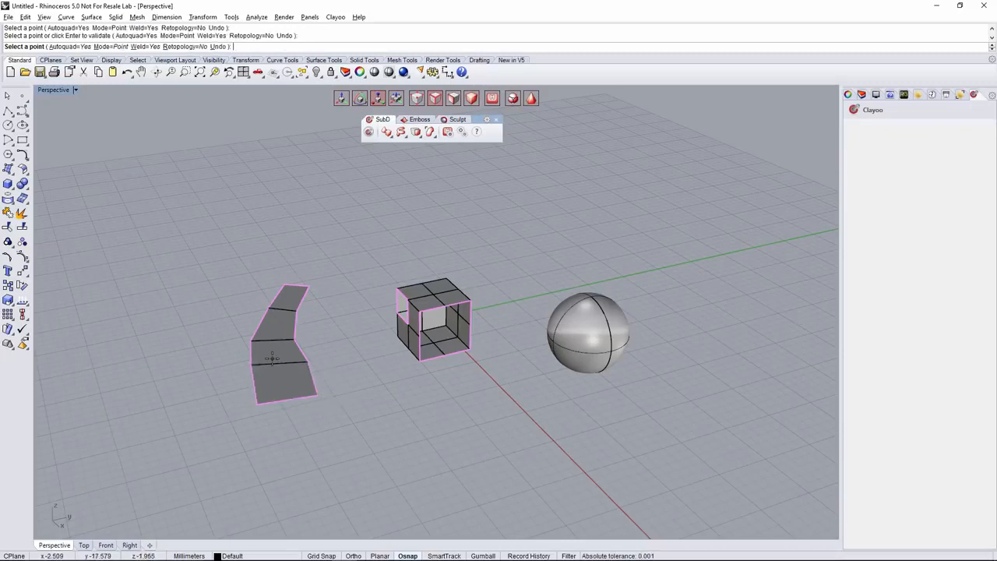
right_click_drag(293, 388, 273, 396)
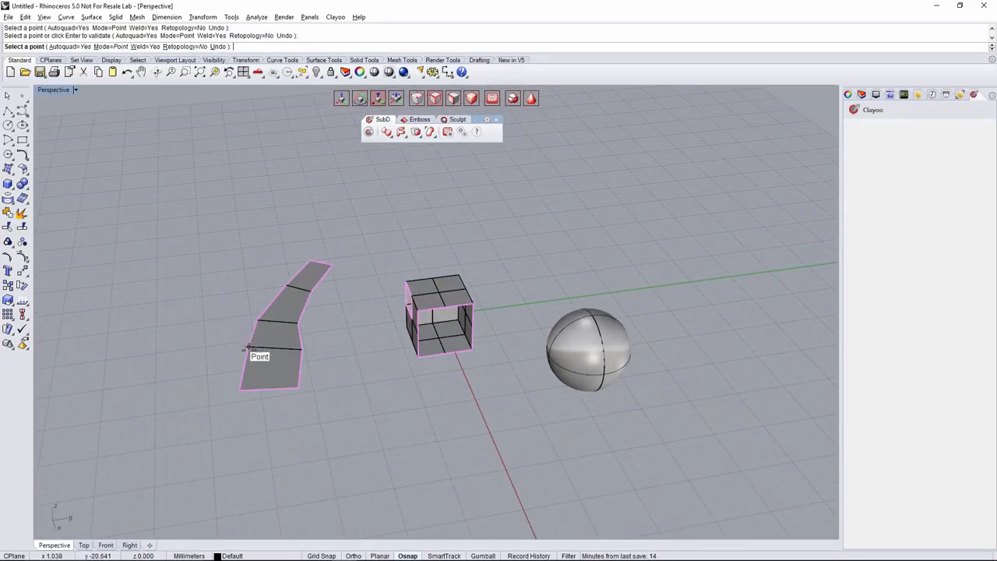
Turn Autoquad off and append a seven-sided face to the strip's end, closing it on both end vertices
left_click(68, 46)
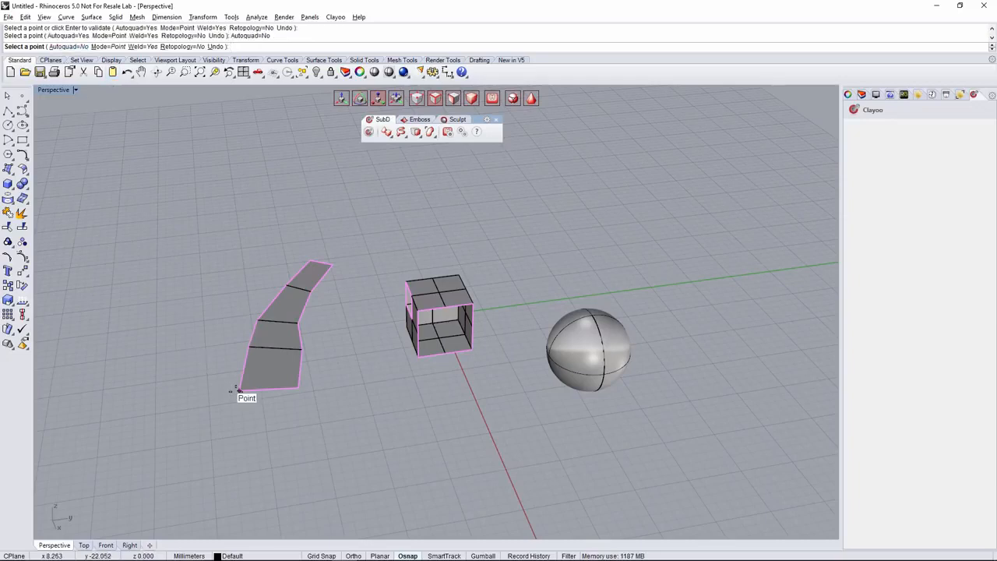
left_click(239, 390)
left_click(221, 425)
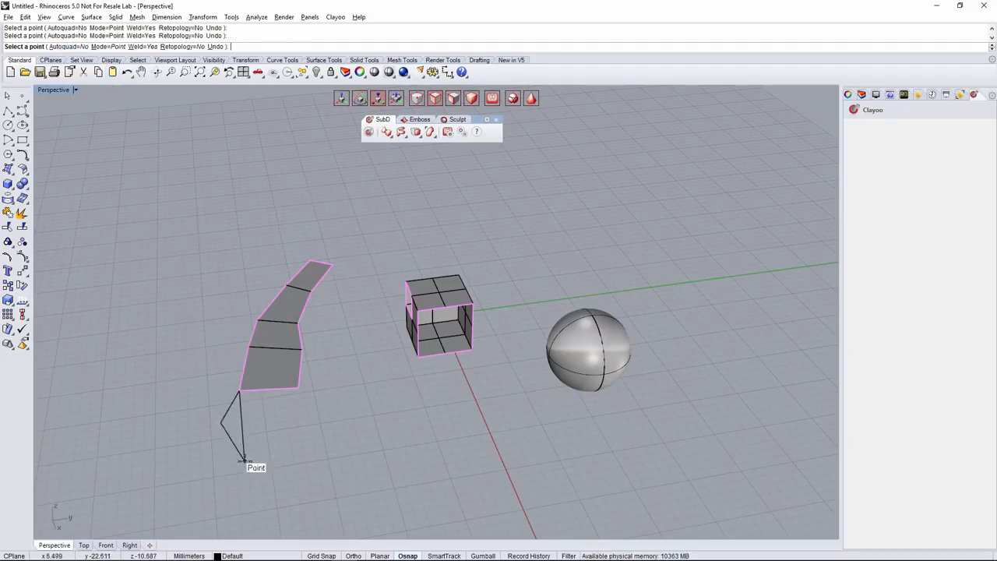
left_click(244, 461)
left_click(287, 461)
left_click(326, 442)
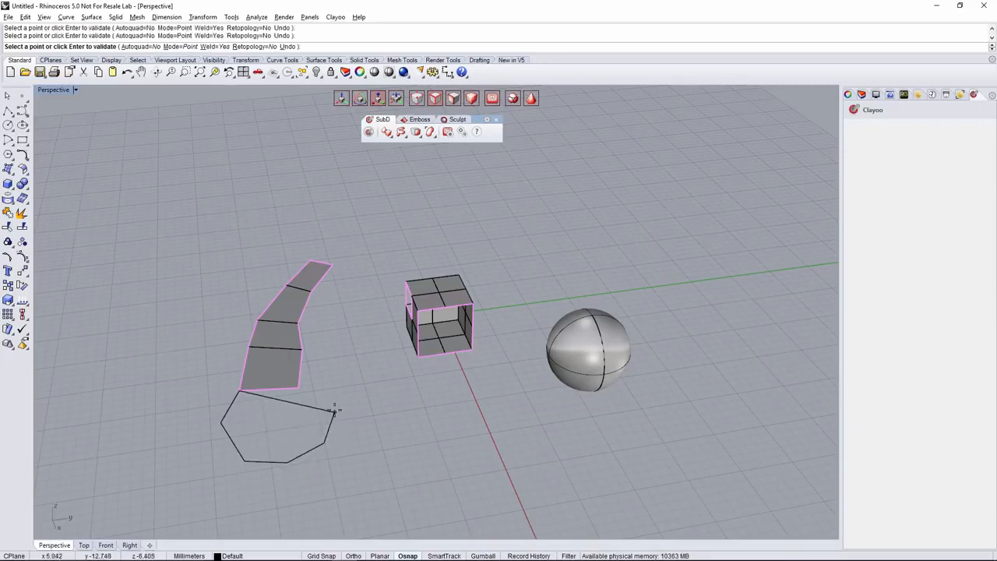
left_click(334, 409)
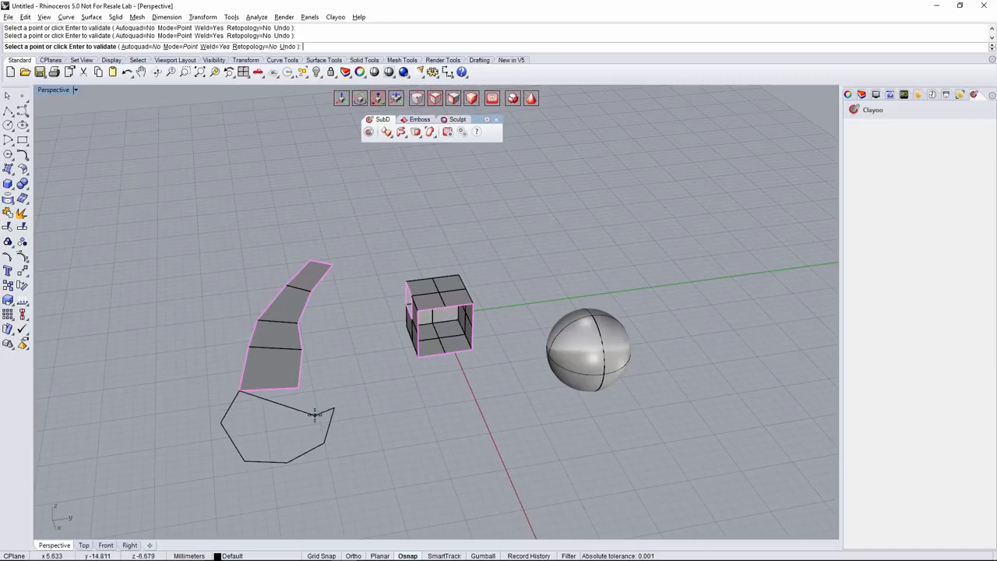
left_click(299, 386)
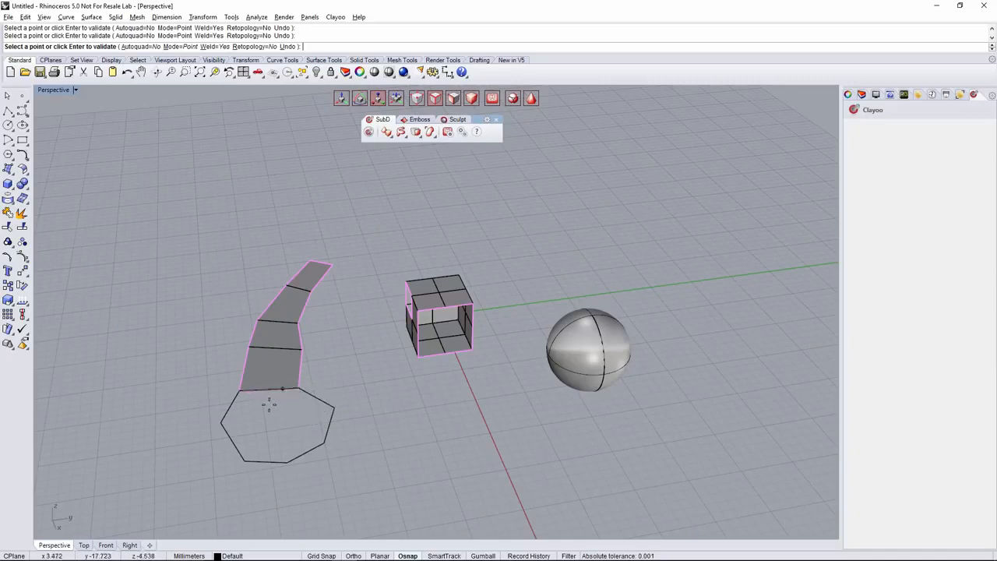
key("Return")
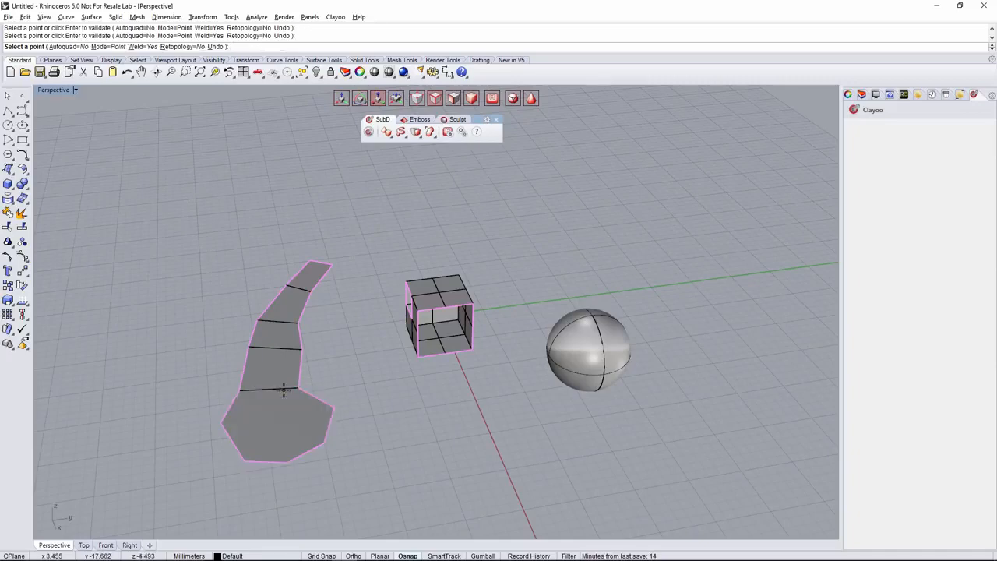
right_click_drag(298, 389, 311, 391)
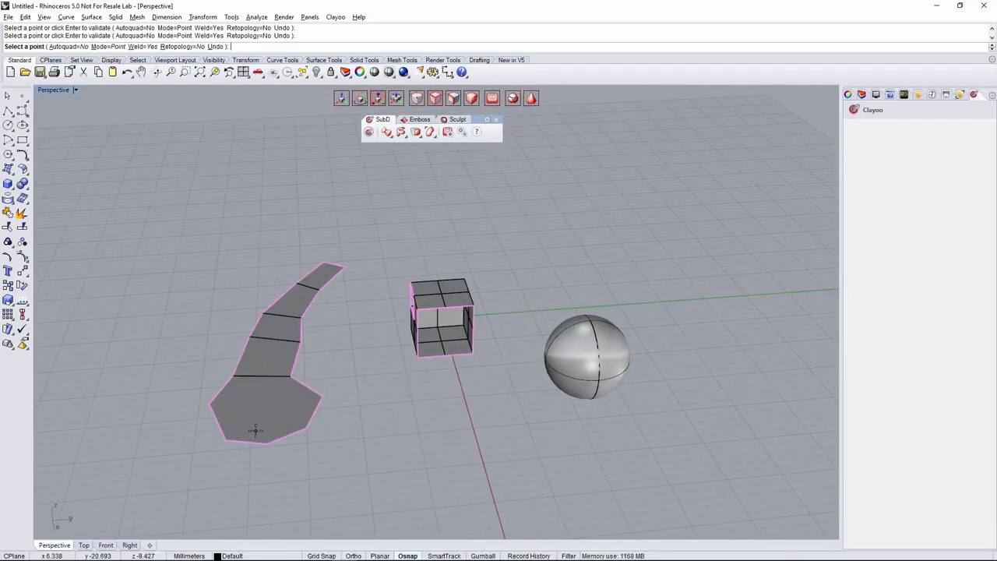
Turn Autoquad back on and fill the cube's missing square face by snapping to the corner vertices of the hole
left_click(70, 46)
right_click_drag(194, 215, 188, 224)
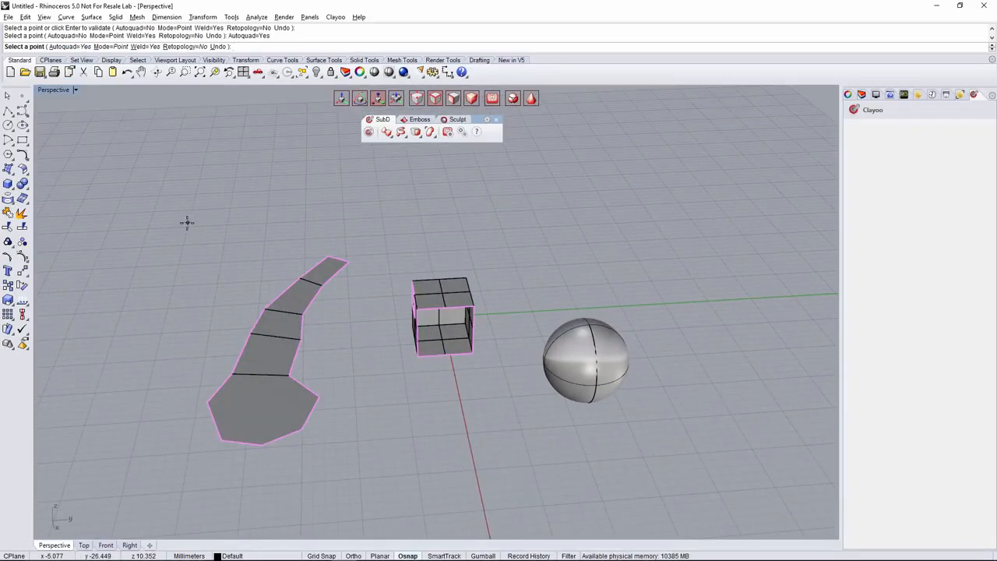
right_click_drag(336, 293, 357, 314)
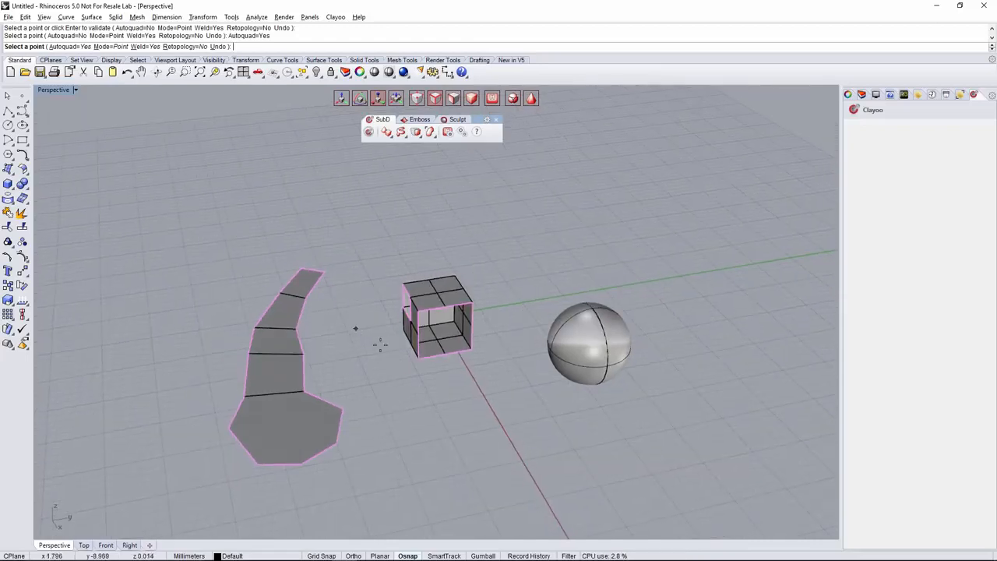
scroll(433, 321, "up", 4)
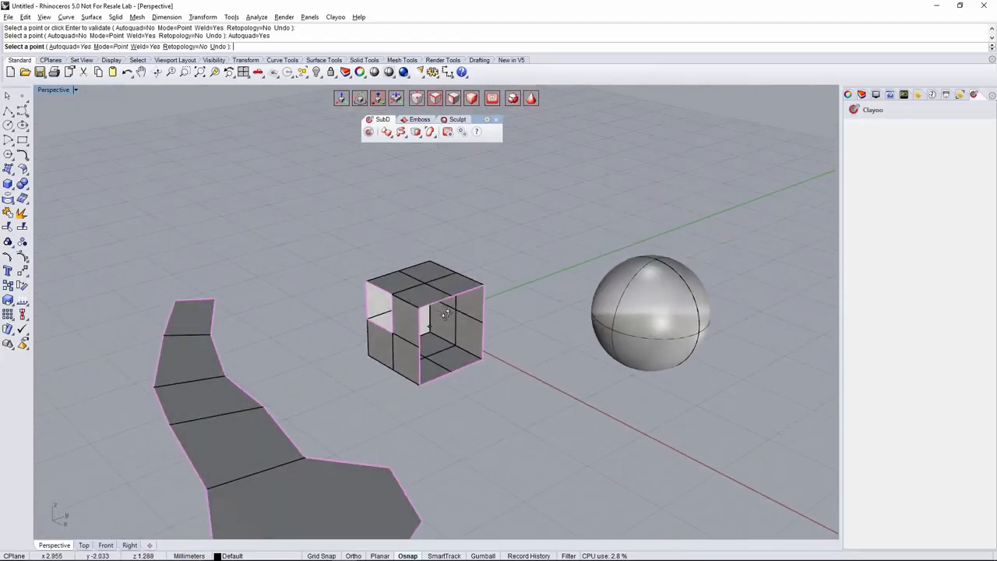
right_click_drag(447, 314, 443, 315)
scroll(442, 314, "up", 4)
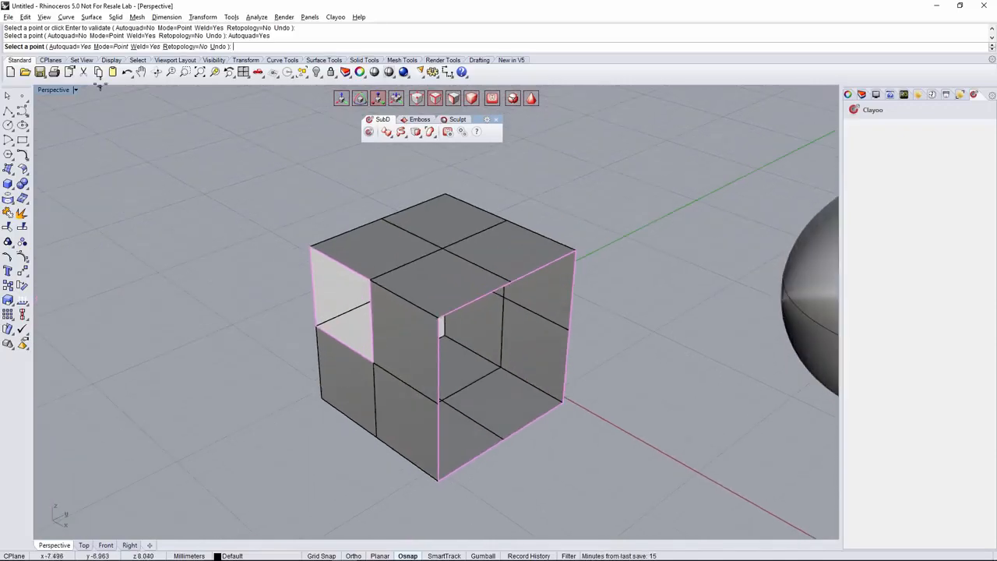
mouse_move(376, 310)
right_mouse_down()
mouse_move(432, 288)
mouse_move(381, 299)
right_mouse_up()
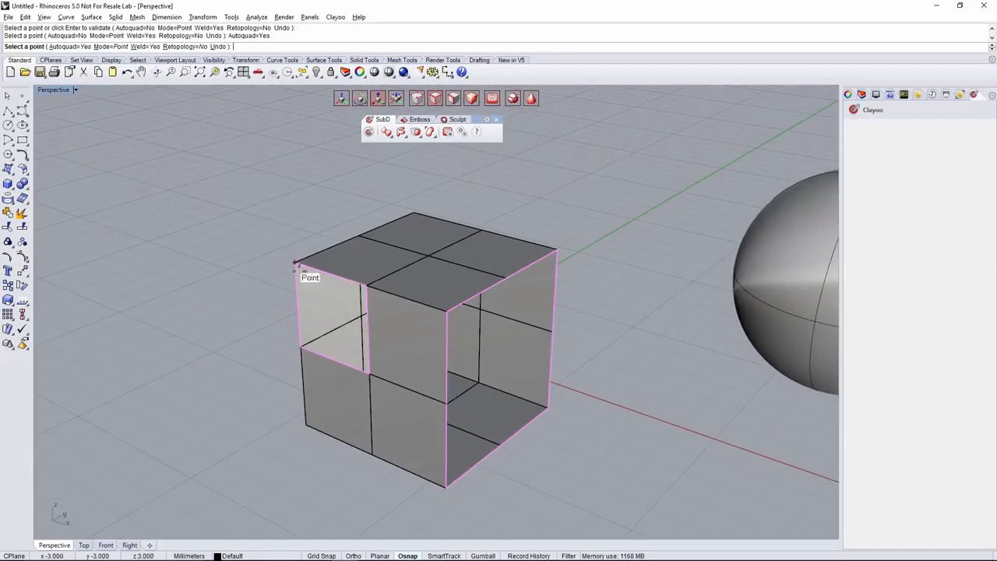
left_click(295, 264)
left_click(302, 347)
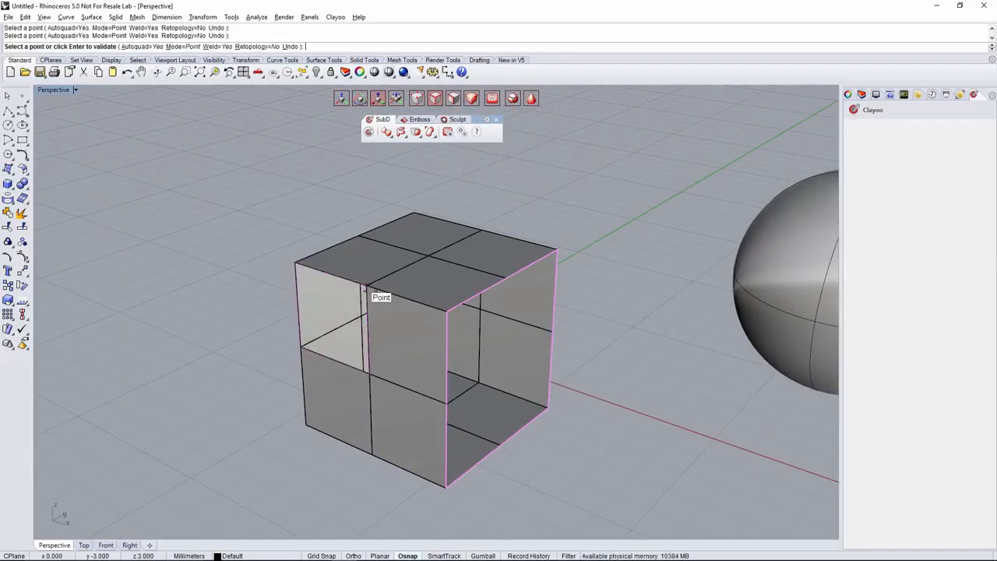
left_click(367, 286)
mouse_move(411, 324)
right_mouse_down()
mouse_move(363, 330)
mouse_move(394, 324)
right_mouse_up()
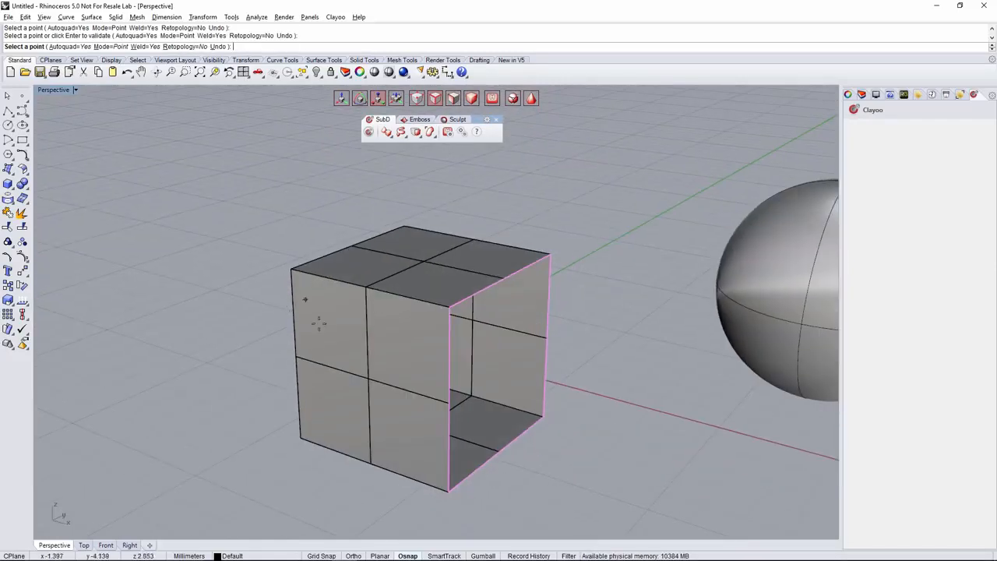
right_click_drag(319, 323, 340, 343)
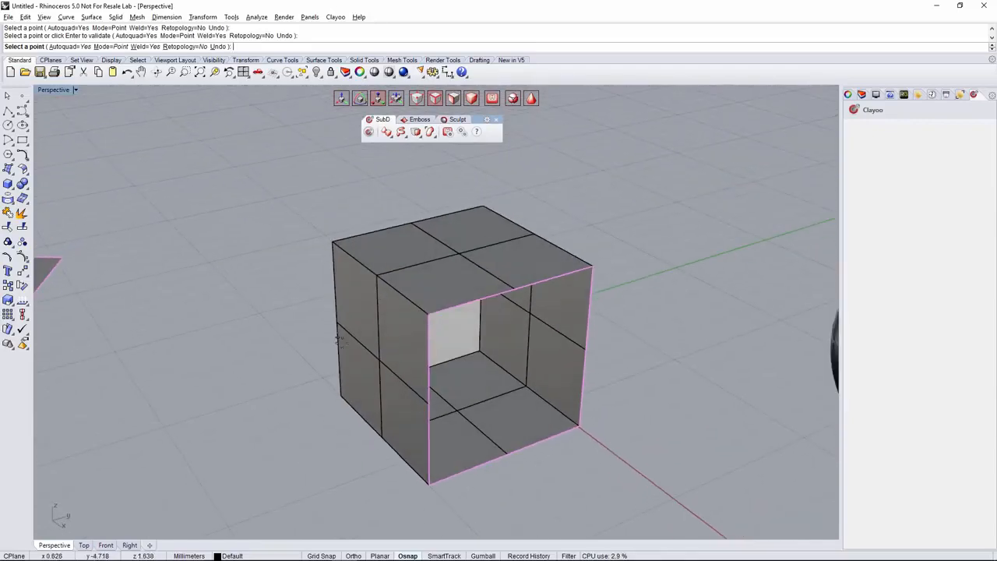
scroll(393, 331, "down", 3)
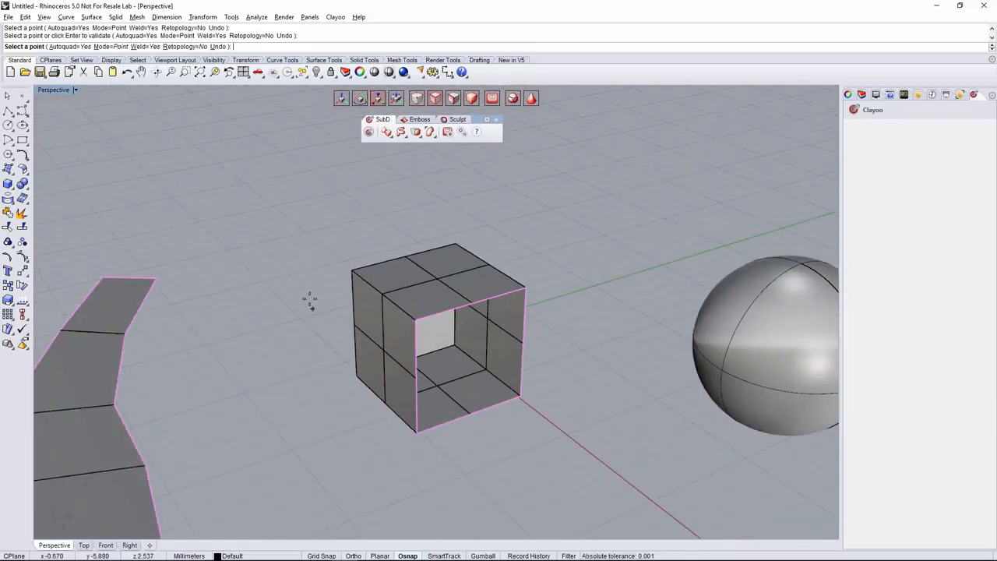
Turn Autoquad off and close the cube's large open side with one face through the vertices around its border
left_click(72, 47)
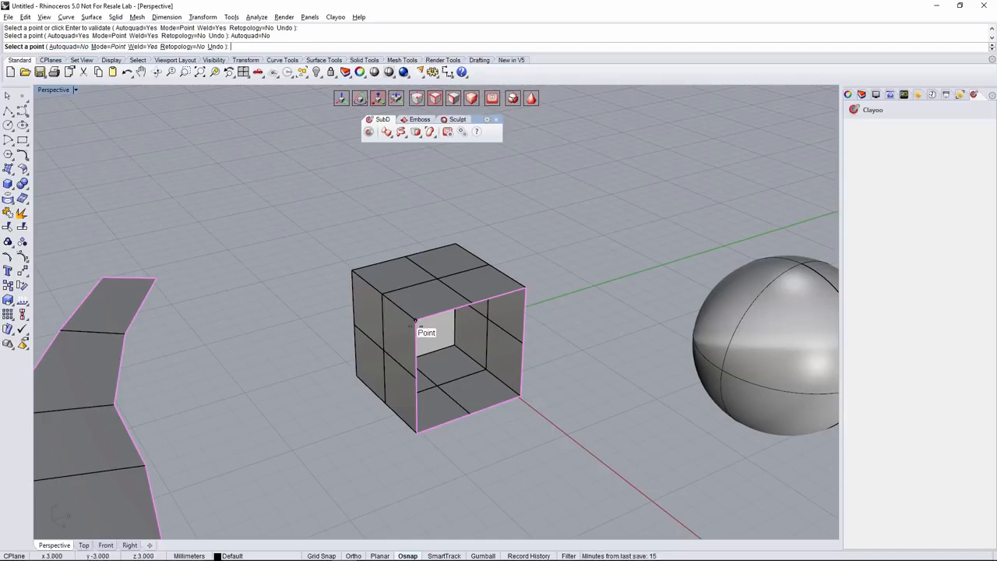
left_click(423, 329)
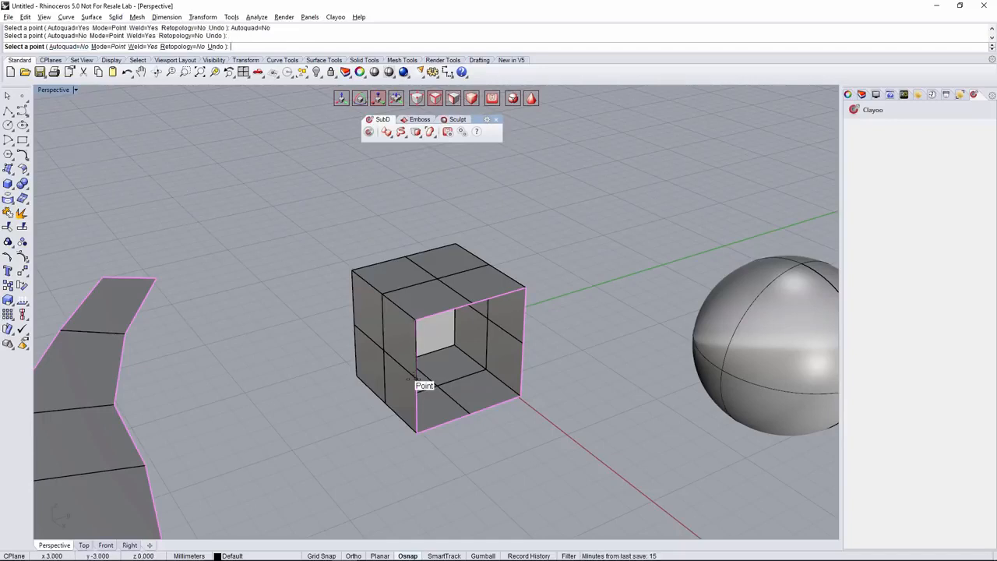
left_click(416, 427)
left_click(470, 412)
left_click(520, 397)
left_click(523, 344)
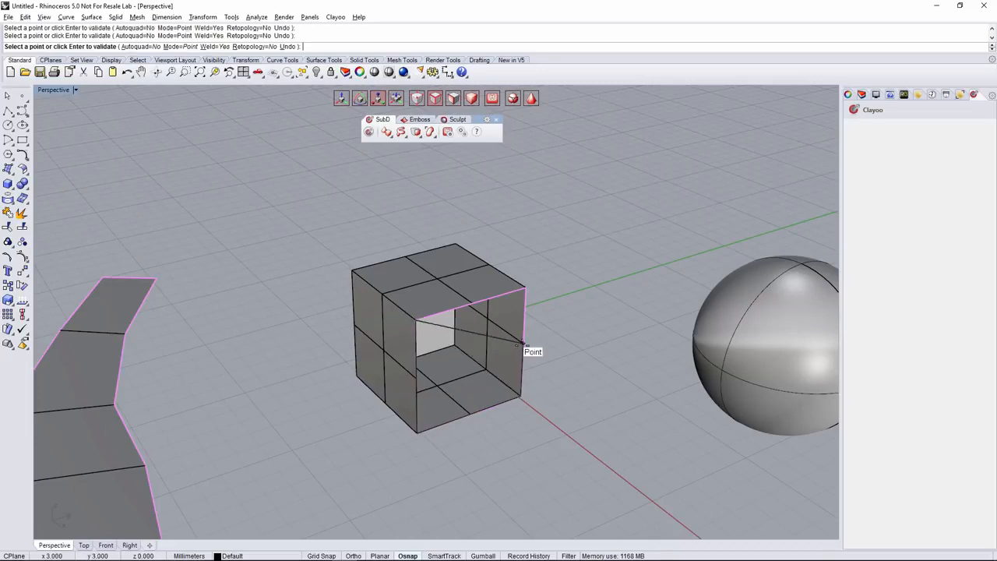
left_click(525, 289)
left_click(469, 304)
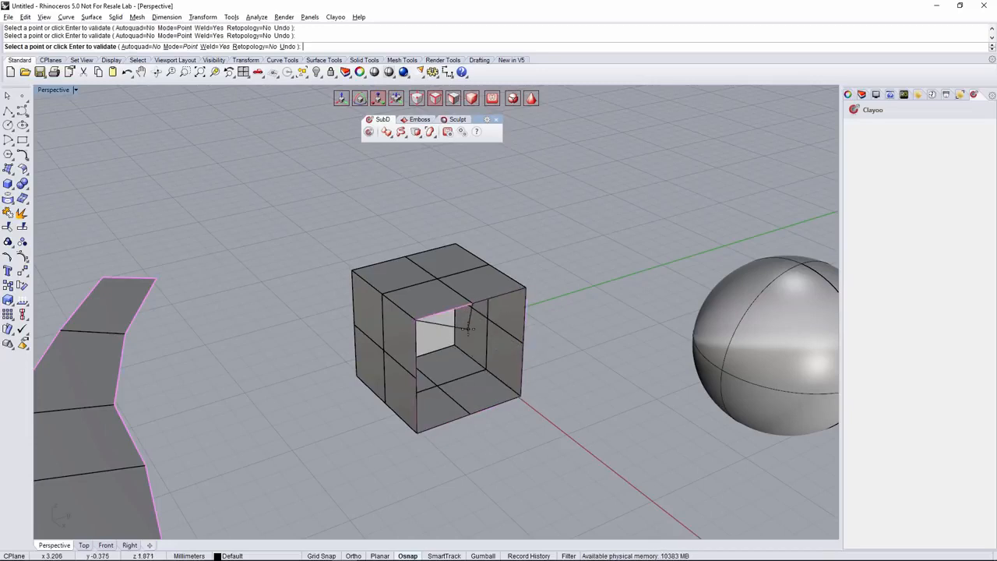
key("Return")
right_click_drag(468, 327, 418, 323)
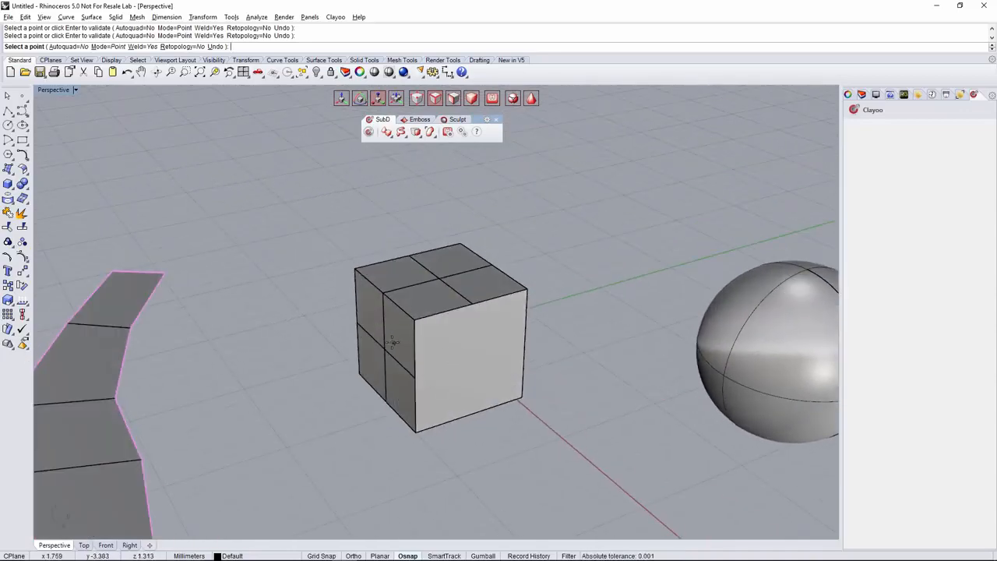
Set Autoquad back to Yes, finish Append Face, and undo all the appended faces
left_click(69, 47)
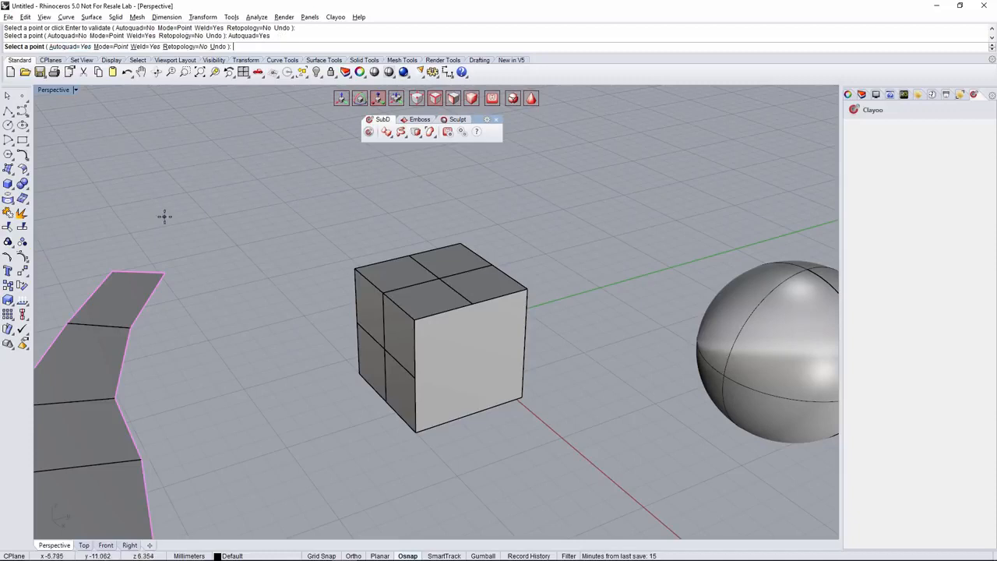
scroll(289, 254, "down", 2)
key("Return")
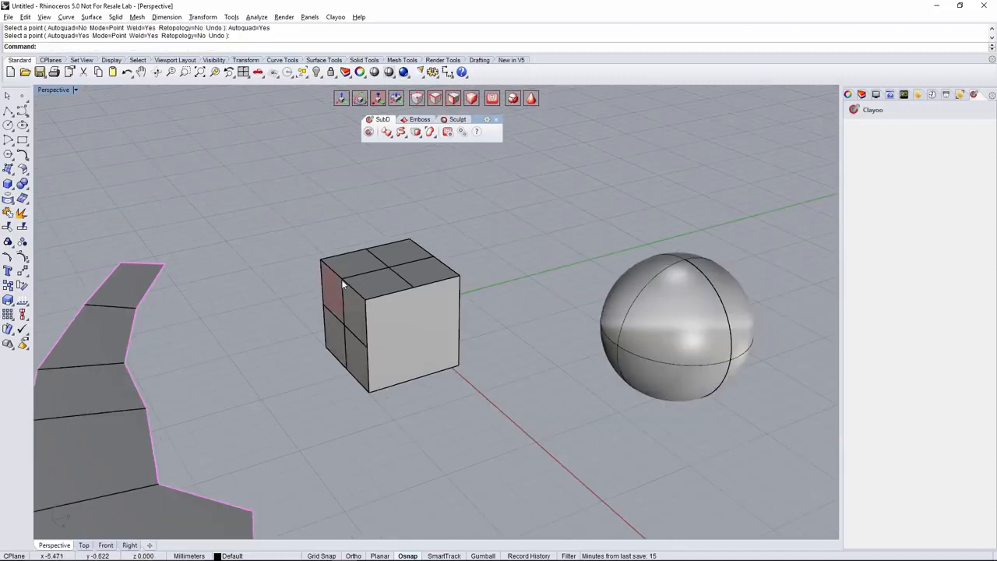
key("ctrl+z")
right_click_drag(343, 284, 407, 322, "shift")
scroll(416, 287, "down", 3)
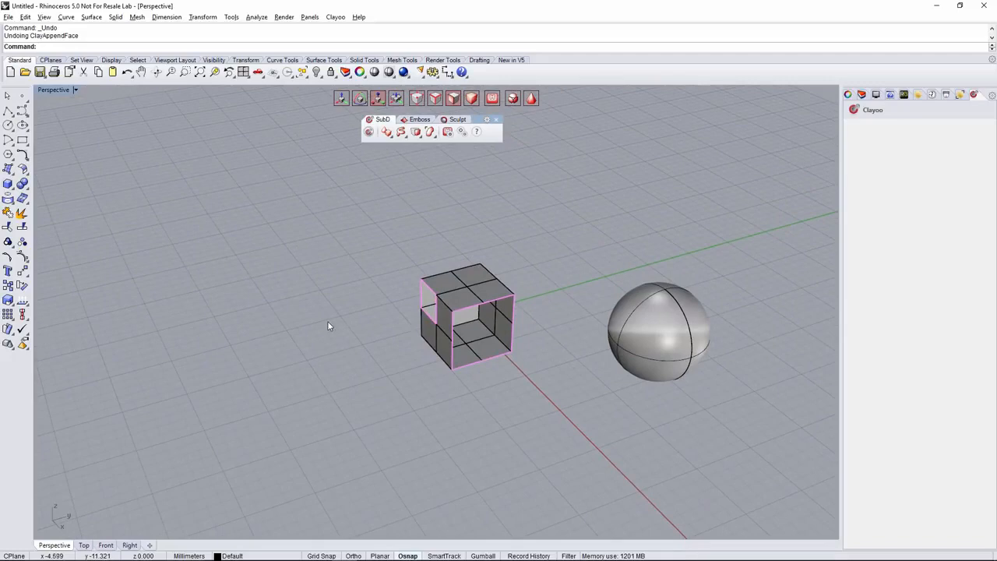
Run Append Face with Weld set to No and fill the cube's missing square face through its four corner vertices
left_click(403, 135)
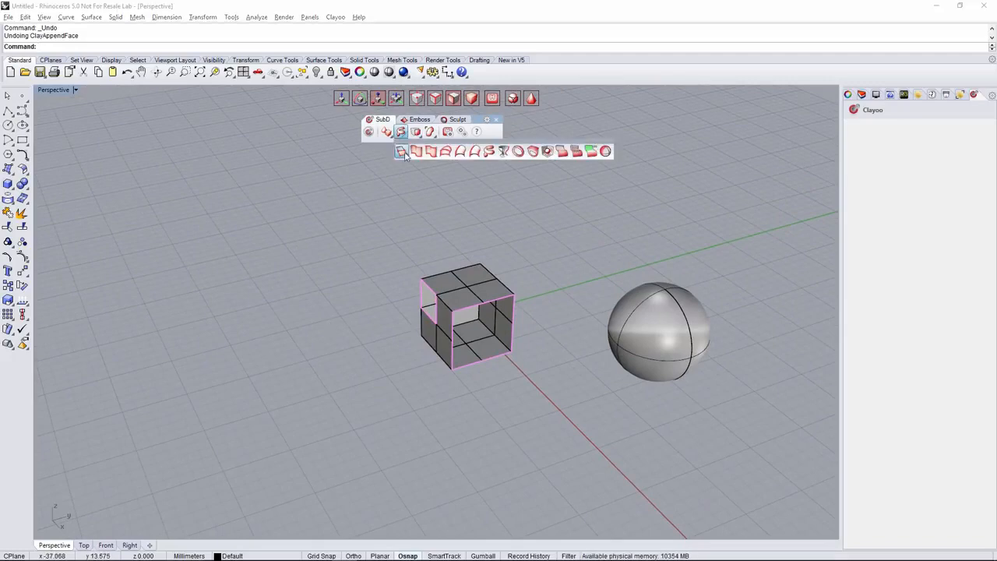
left_click(403, 153)
scroll(462, 343, "up", 2)
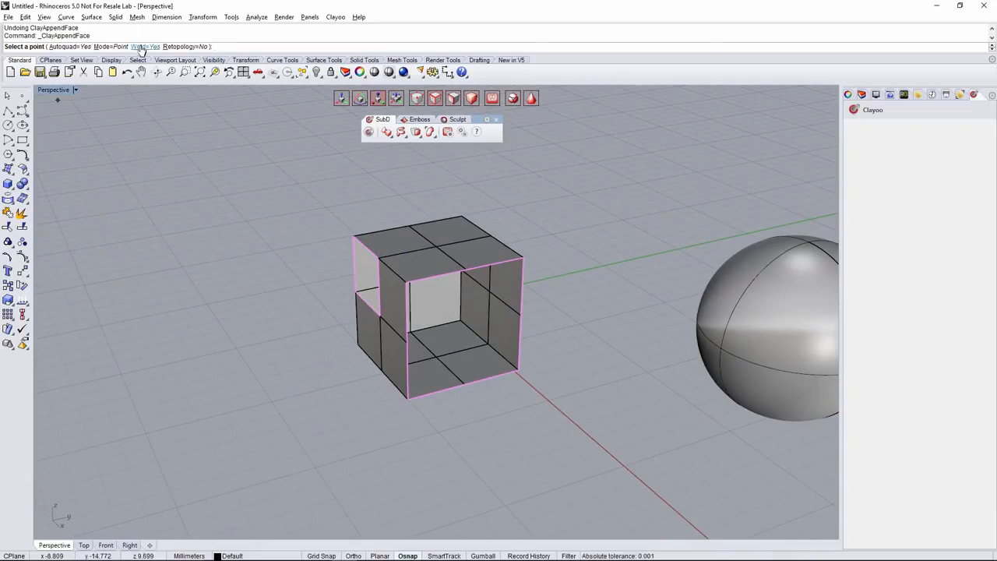
right_click_drag(403, 152, 339, 181)
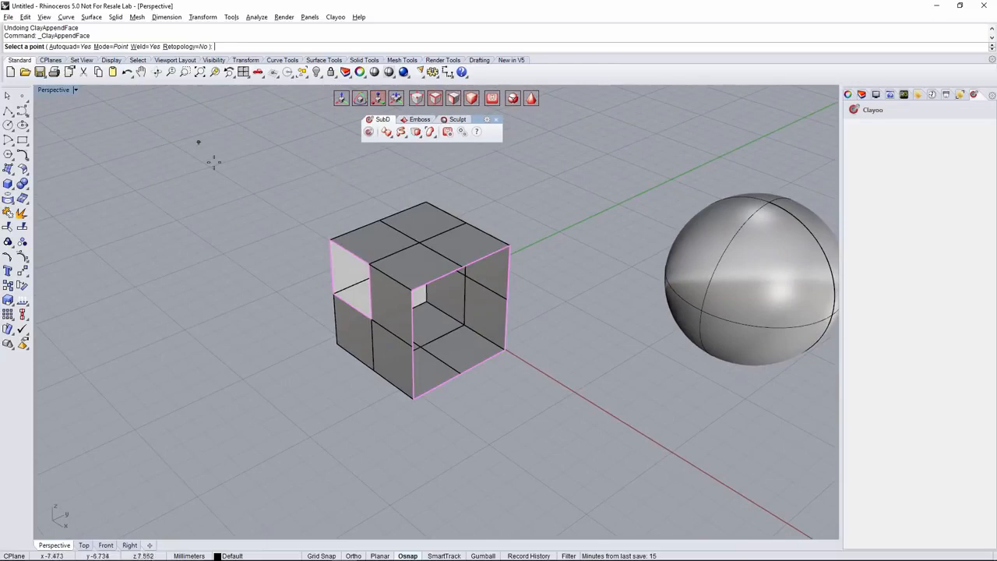
right_click_drag(318, 234, 333, 227)
left_click(142, 47)
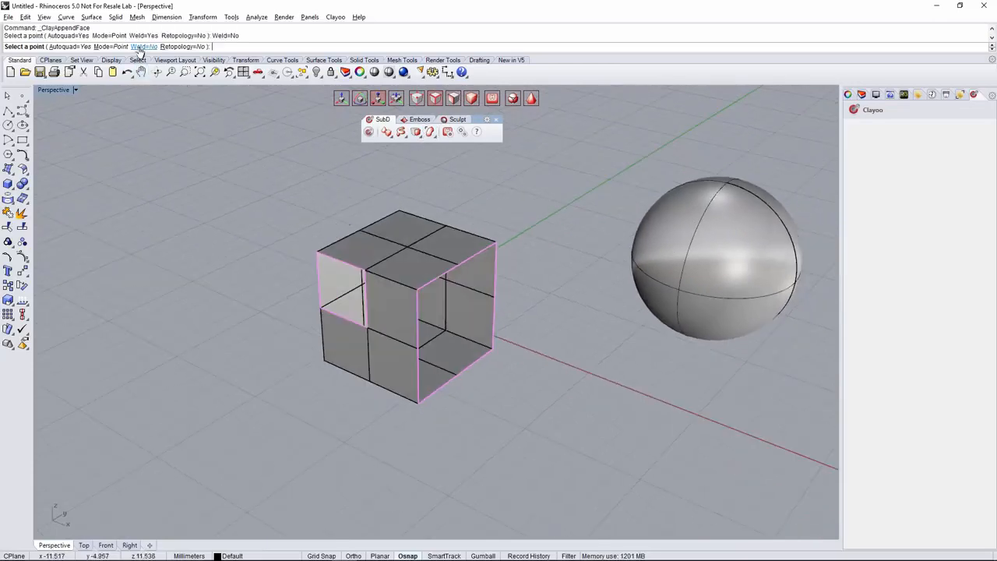
left_click(316, 253)
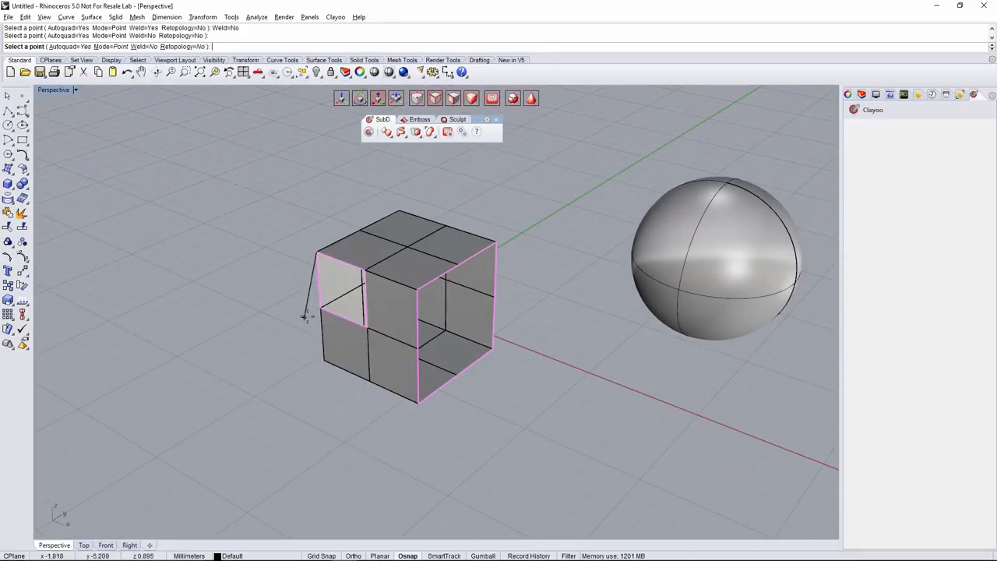
left_click(321, 308)
left_click(364, 326)
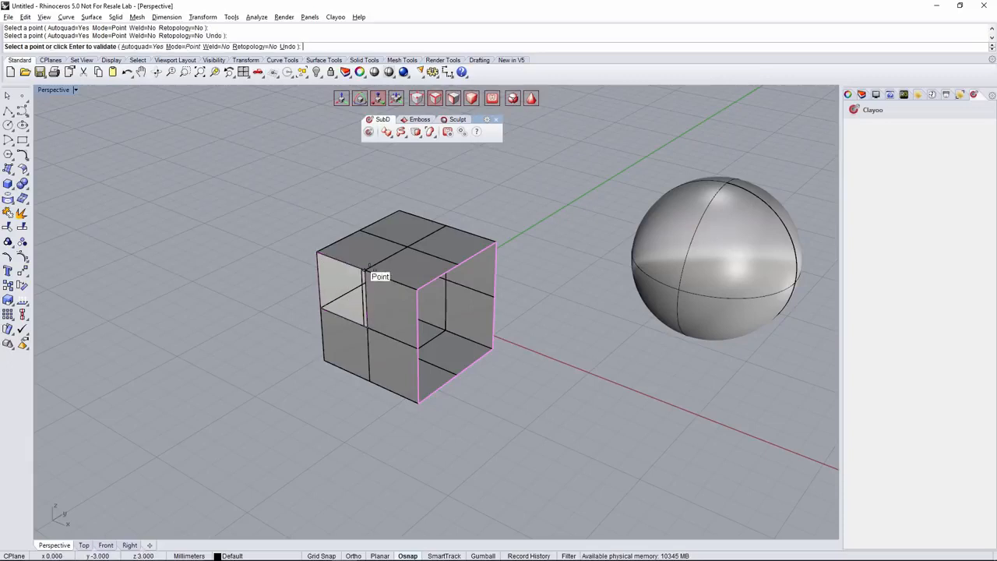
left_click(366, 269)
right_click_drag(363, 324, 329, 312)
scroll(369, 304, "up", 3)
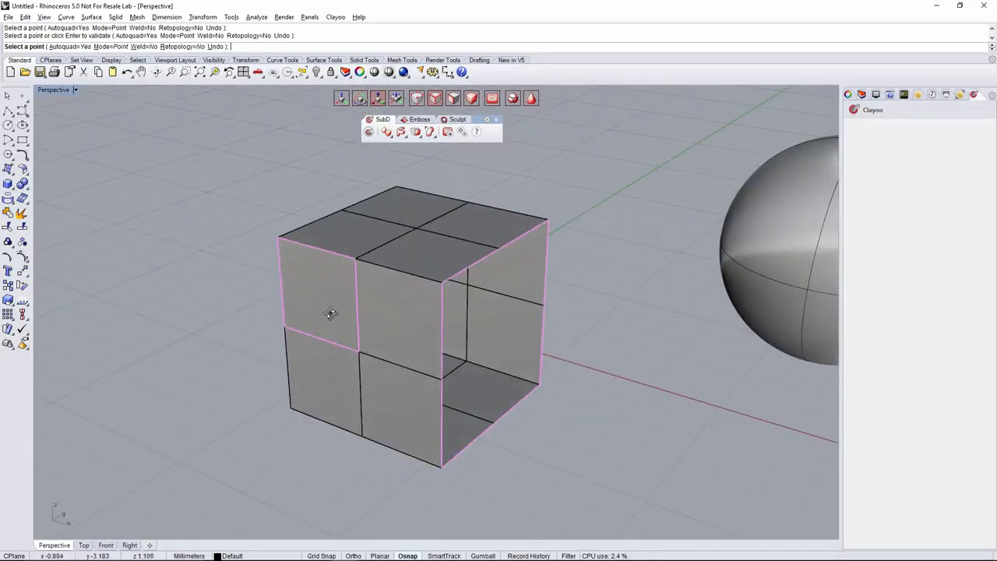
key("Return")
Move the newly appended unwelded face straight outward, away from the cube
scroll(315, 304, "up", 2)
left_click(336, 319)
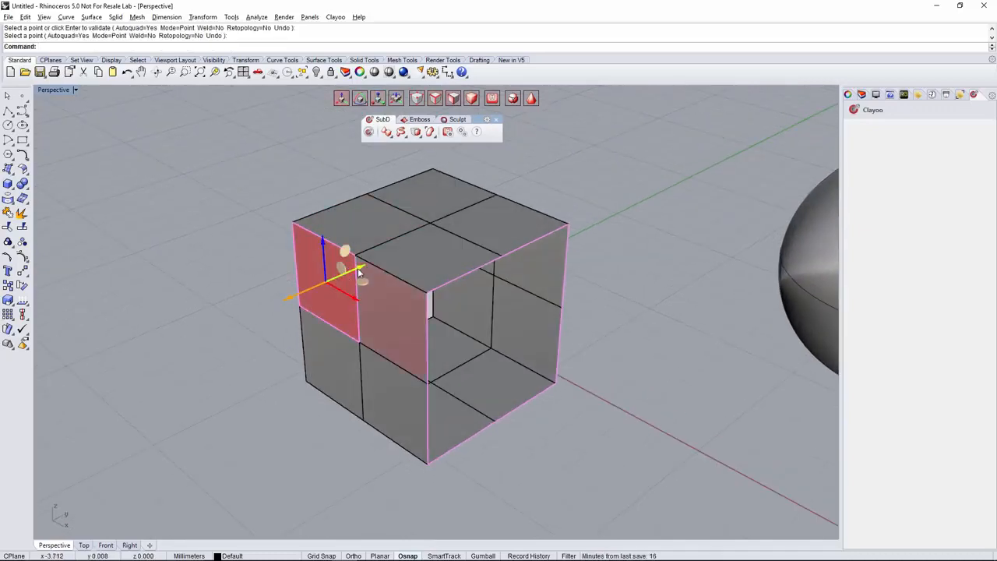
left_click_drag(357, 274, 242, 313)
mouse_move(282, 341)
right_mouse_down()
mouse_move(323, 396)
mouse_move(505, 368)
mouse_move(294, 410)
mouse_move(299, 343)
right_mouse_up()
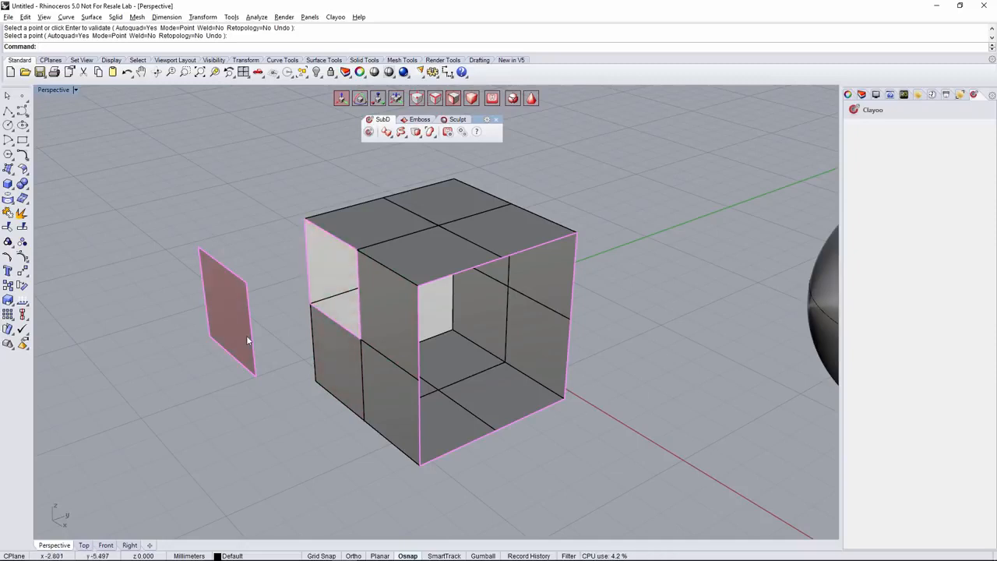
scroll(596, 414, "down", 2)
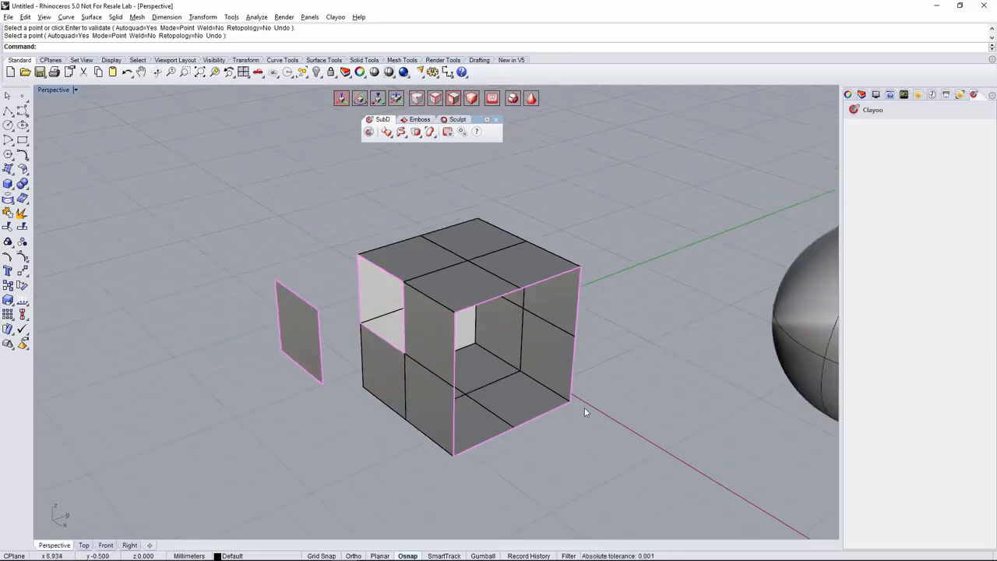
Delete the cube and its detached face, keeping only the sphere
scroll(586, 413, "down", 2)
right_click_drag(468, 308, 393, 288, "shift")
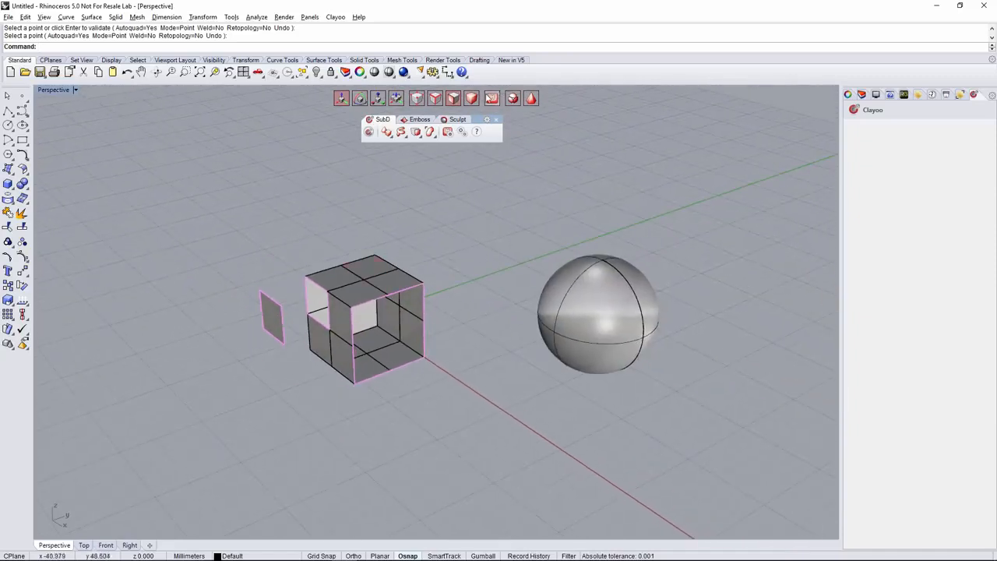
left_click(374, 302)
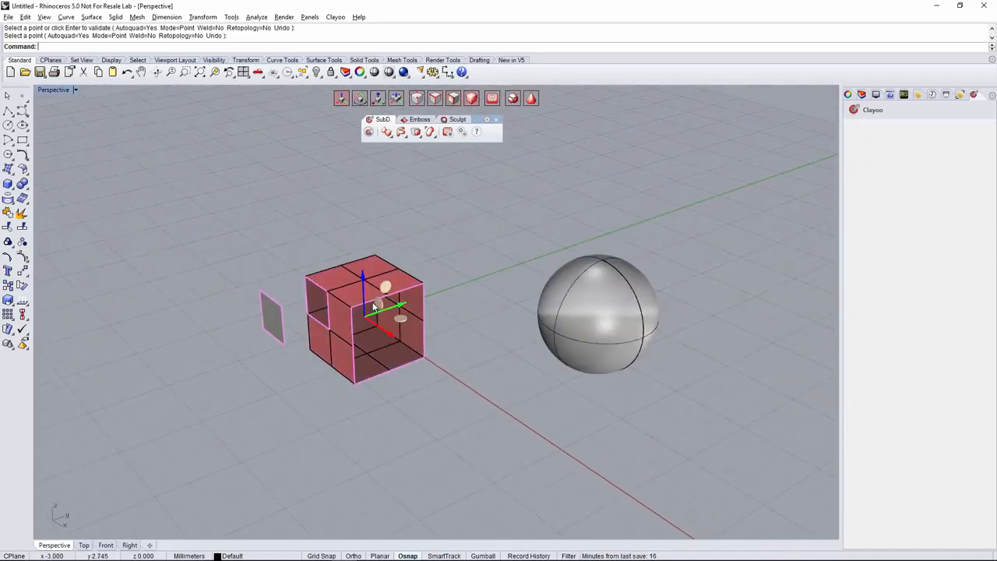
left_click(282, 326, "shift")
key("Delete")
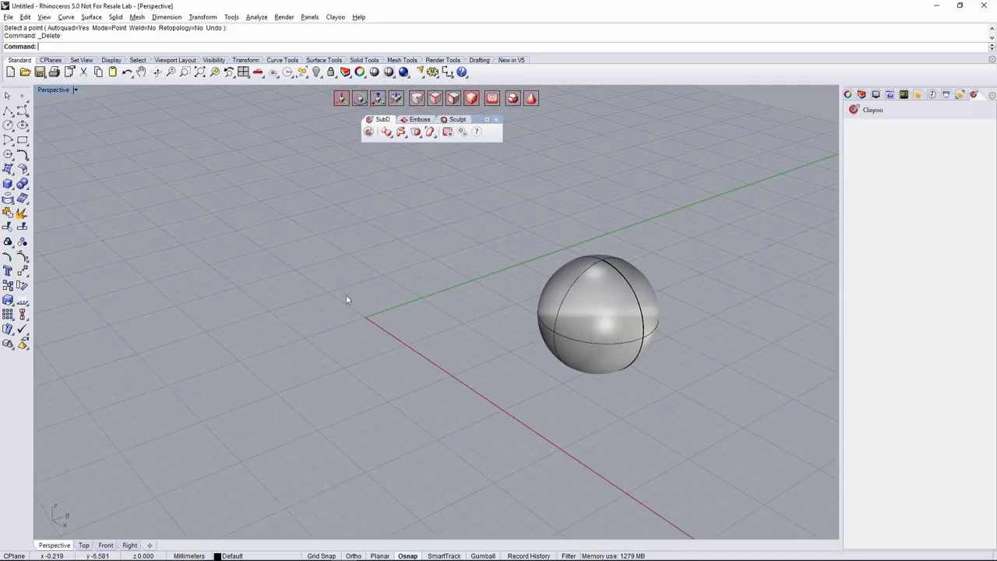
Start Append Face with Retopology set to Yes and draw a small four-sided face on the sphere's upper surface
right_click_drag(581, 311, 461, 335, "shift")
scroll(536, 352, "up", 6)
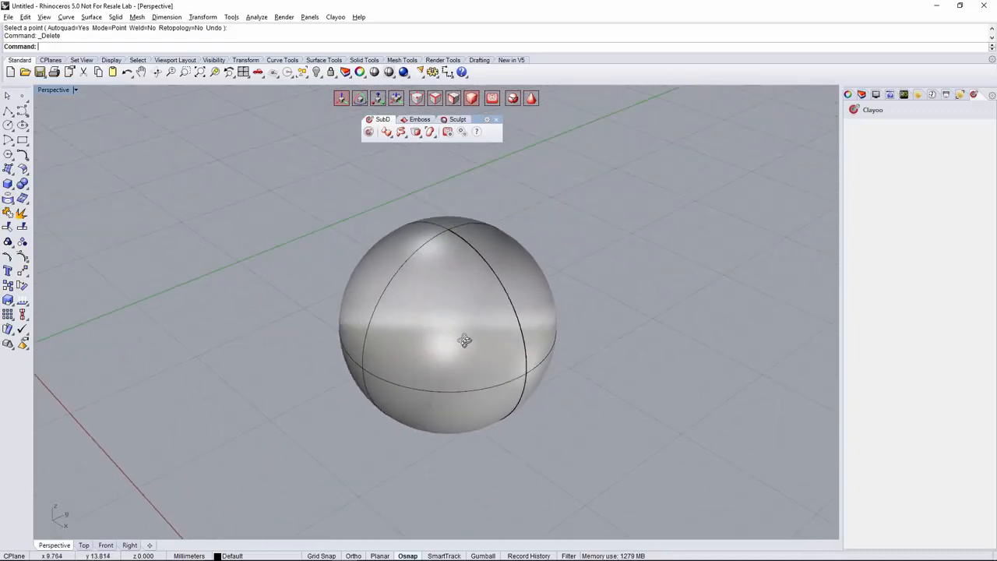
left_click(405, 135)
left_click(403, 154)
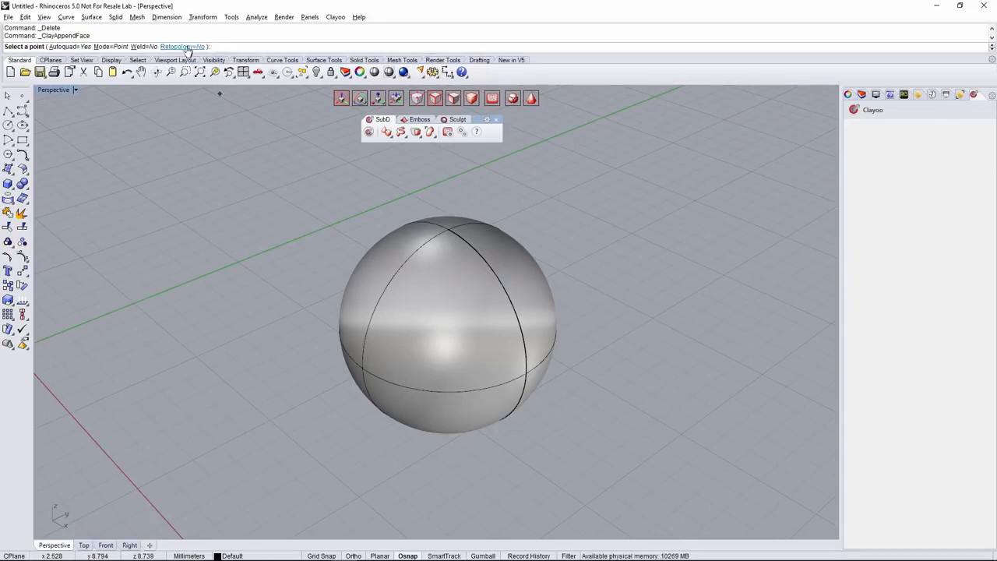
left_click(184, 47)
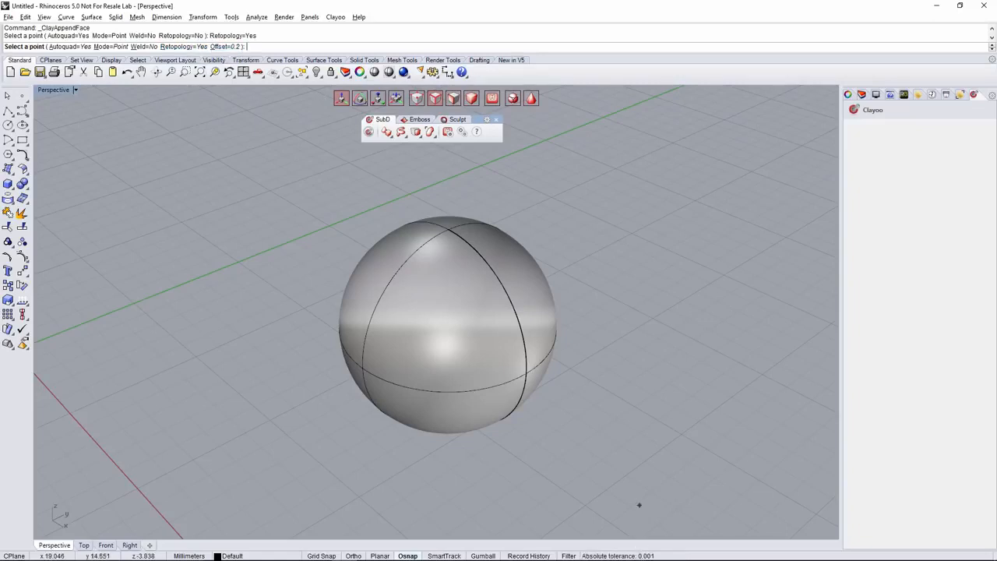
left_click(423, 284)
left_click(421, 309)
left_click(451, 310)
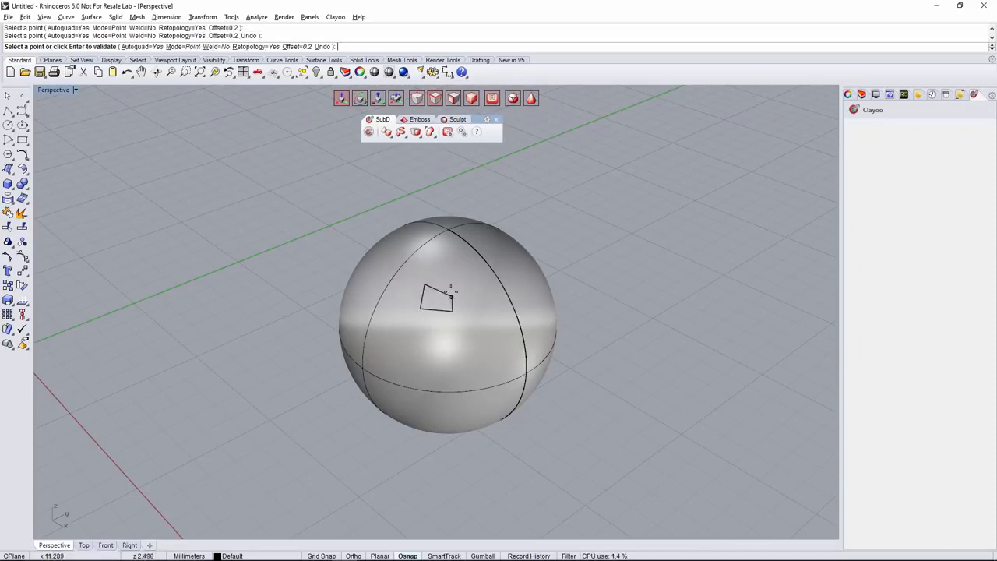
left_click(452, 284)
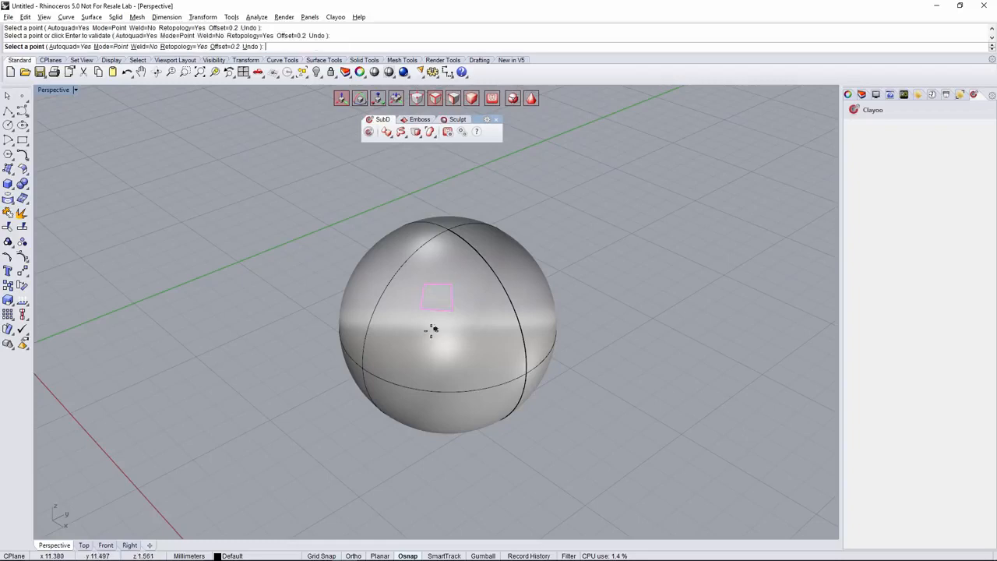
Append a second four-sided face directly below the first on the sphere, snapping to the first face's two lower vertices
right_click_drag(434, 327, 476, 275)
scroll(431, 292, "up", 4)
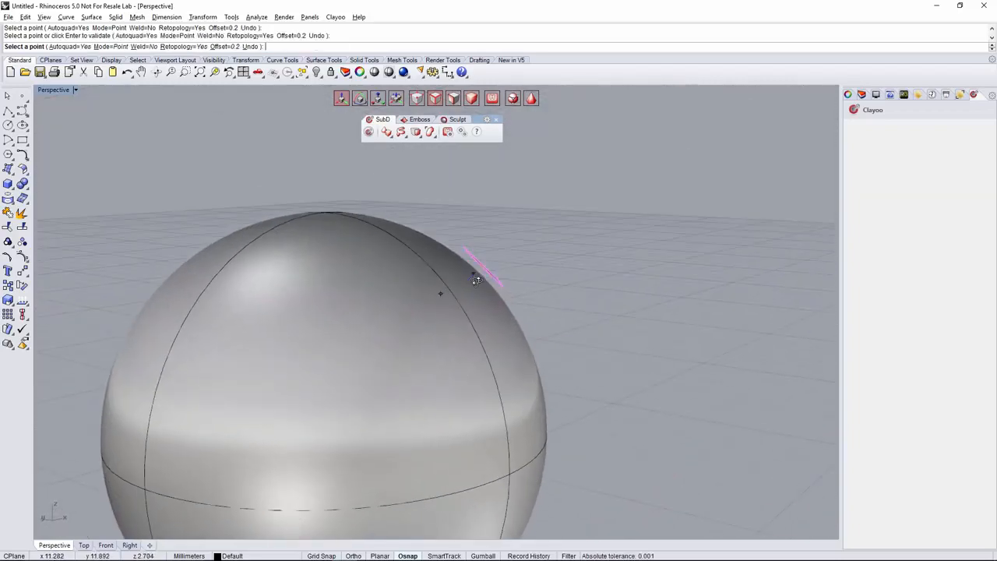
right_click_drag(534, 309, 403, 338)
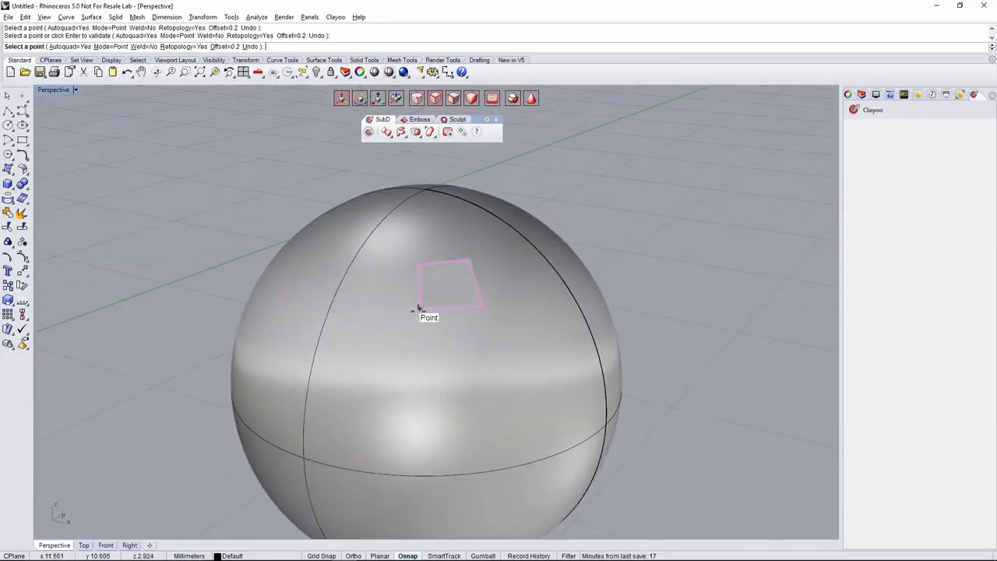
left_click(420, 309)
left_click(416, 355)
left_click(492, 345)
left_click(478, 306)
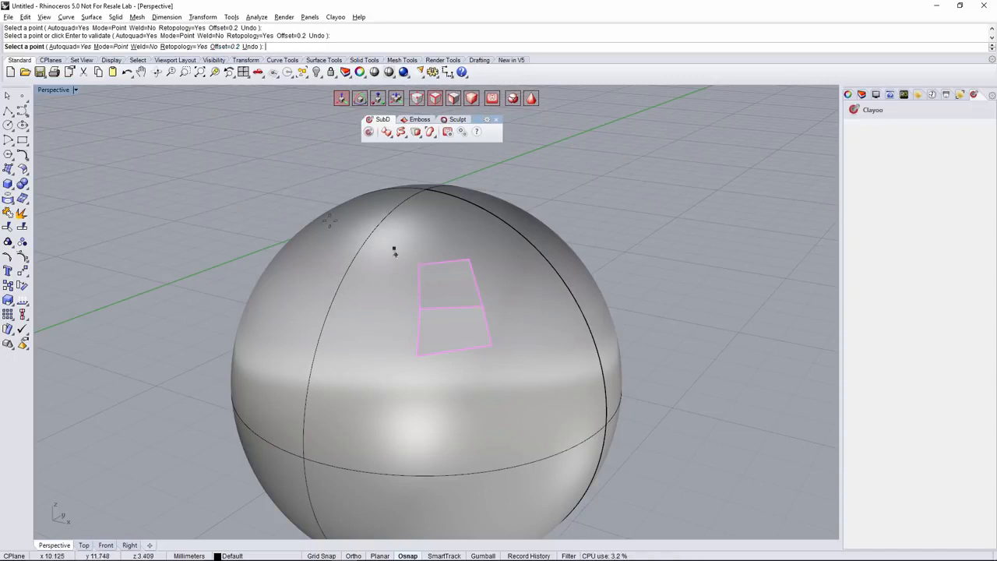
Set Weld to Yes and append a third four-sided face below the second, sharing its lower edge
left_click(143, 47)
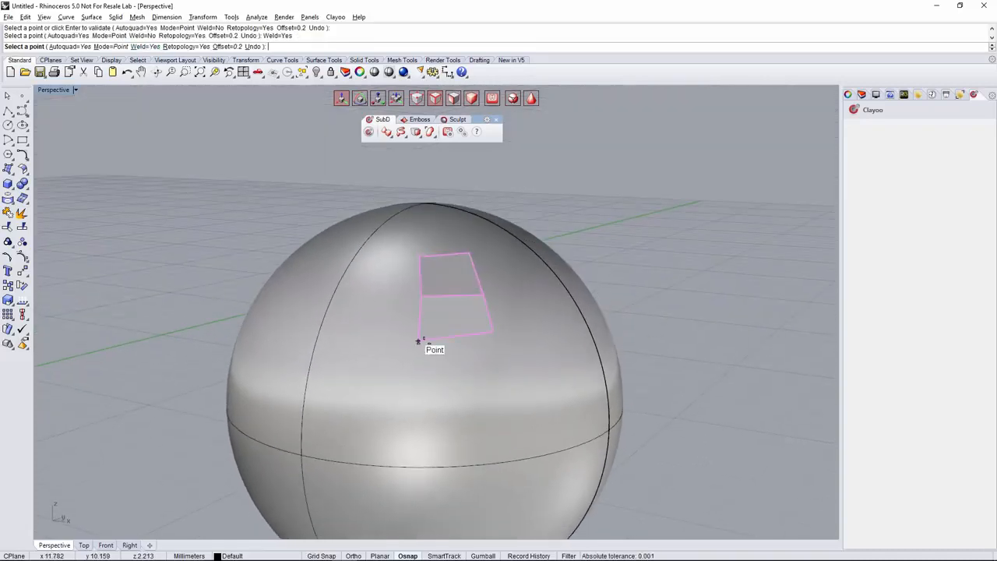
left_click(418, 341)
left_click(419, 392)
left_click(502, 385)
left_click(494, 333)
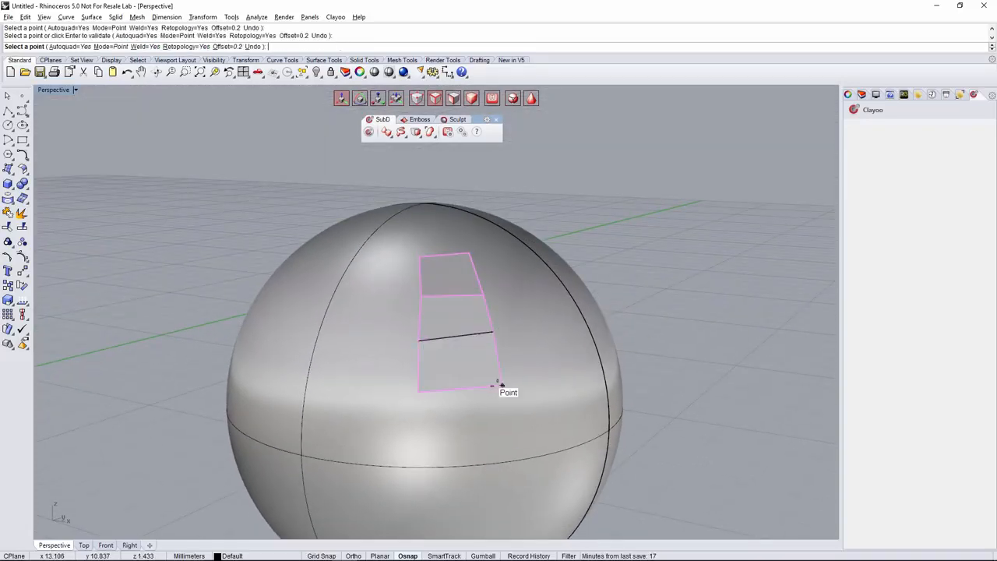
Examine the shared edges between the three faces on the sphere up close and finish Append Face
right_click_drag(501, 382, 473, 282)
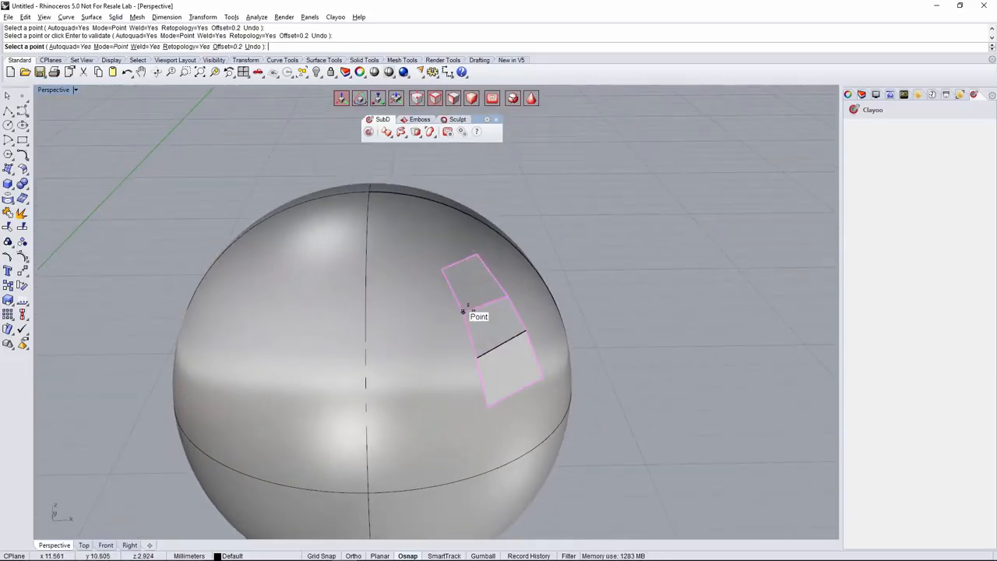
scroll(472, 307, "up", 2)
scroll(512, 296, "up", 2)
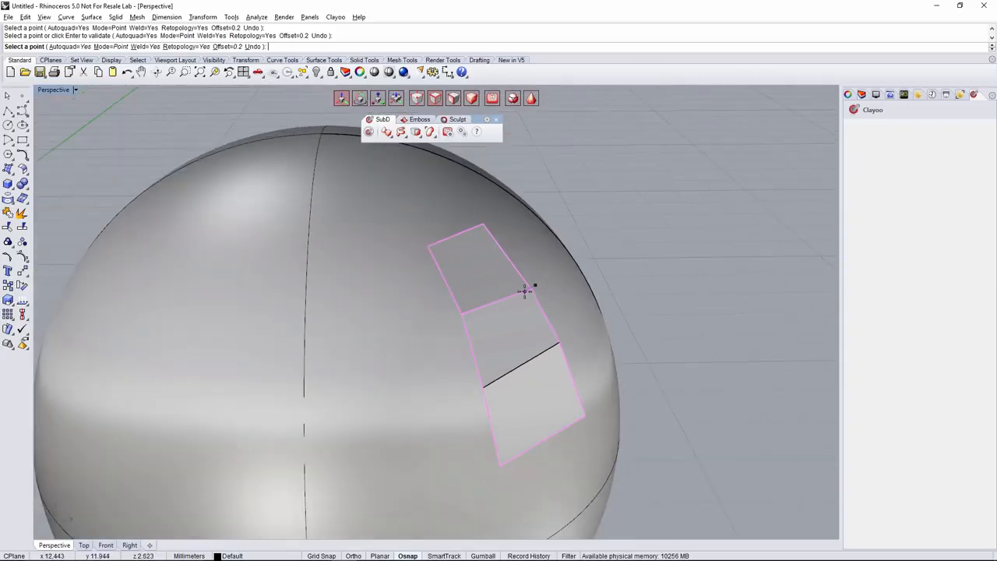
scroll(485, 302, "down", 2)
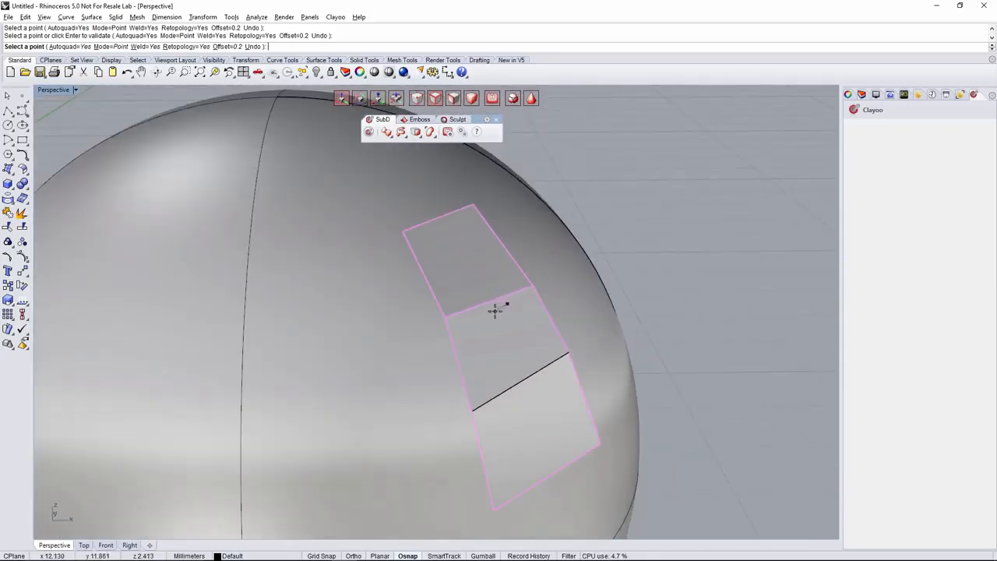
scroll(495, 311, "down", 6)
right_click_drag(494, 310, 443, 324)
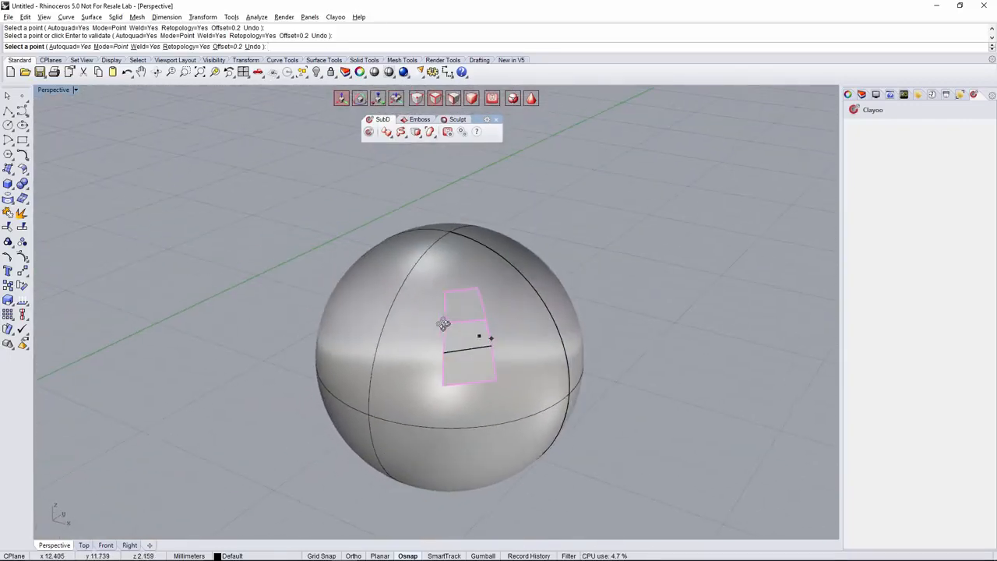
scroll(478, 378, "down", 3)
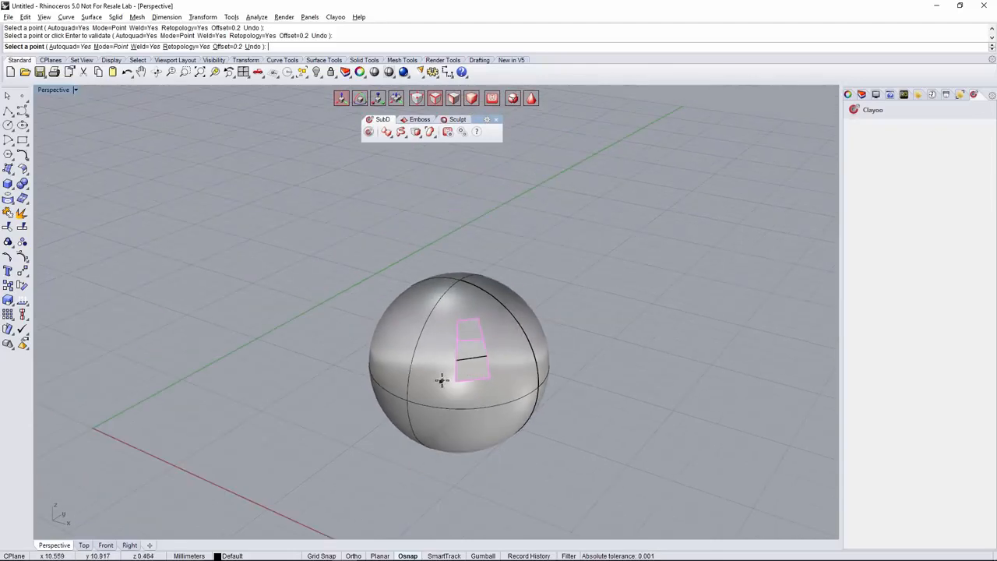
right_click(440, 380)
Restart Append Face and draw a small four-sided face on another side of the sphere, just above its equator
right_click_drag(434, 382, 547, 372)
right_click(355, 276)
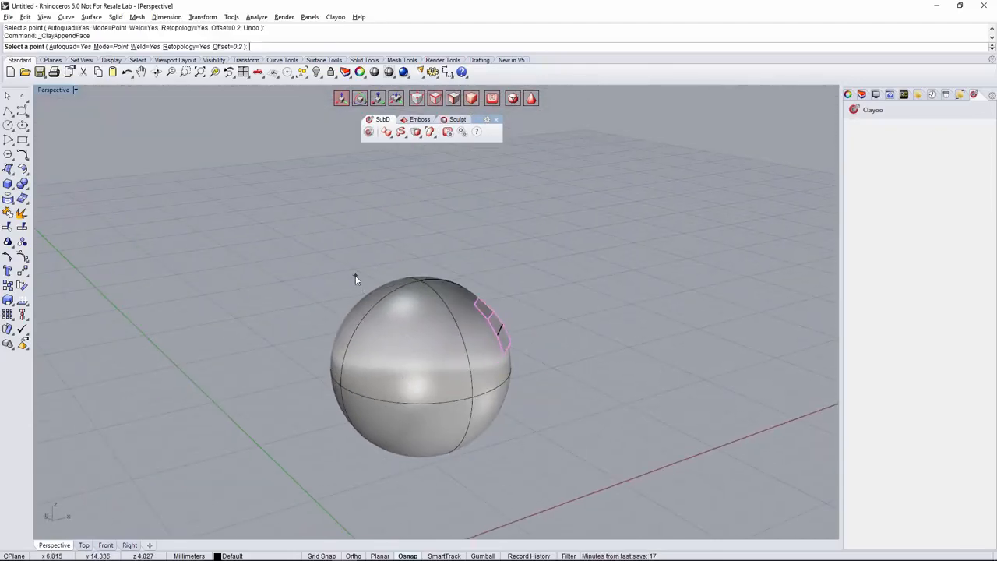
left_click(401, 349)
left_click(400, 365)
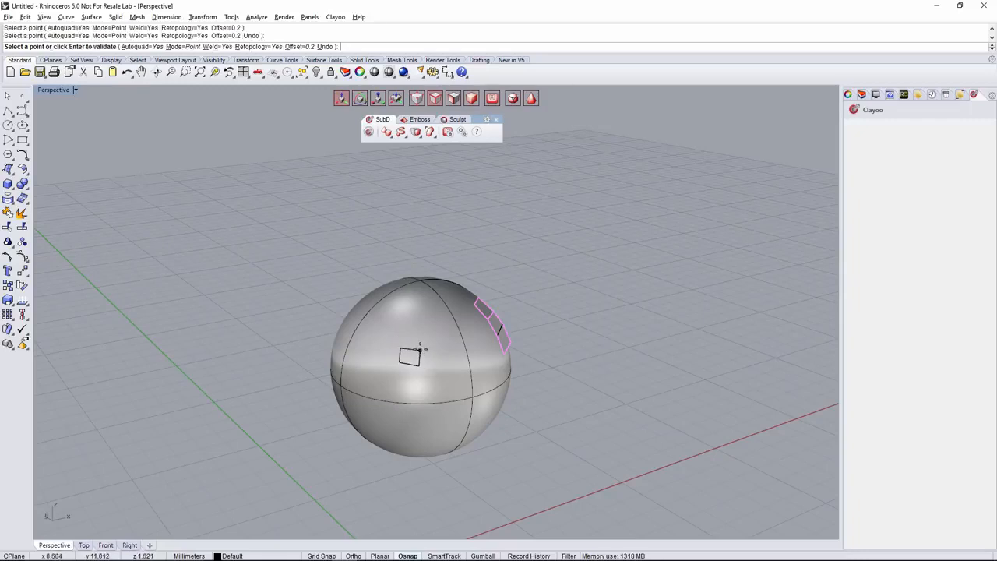
left_click(419, 352)
Append two more welded four-sided faces upward from the new face's upper edge to form a vertical strip
left_click(400, 337)
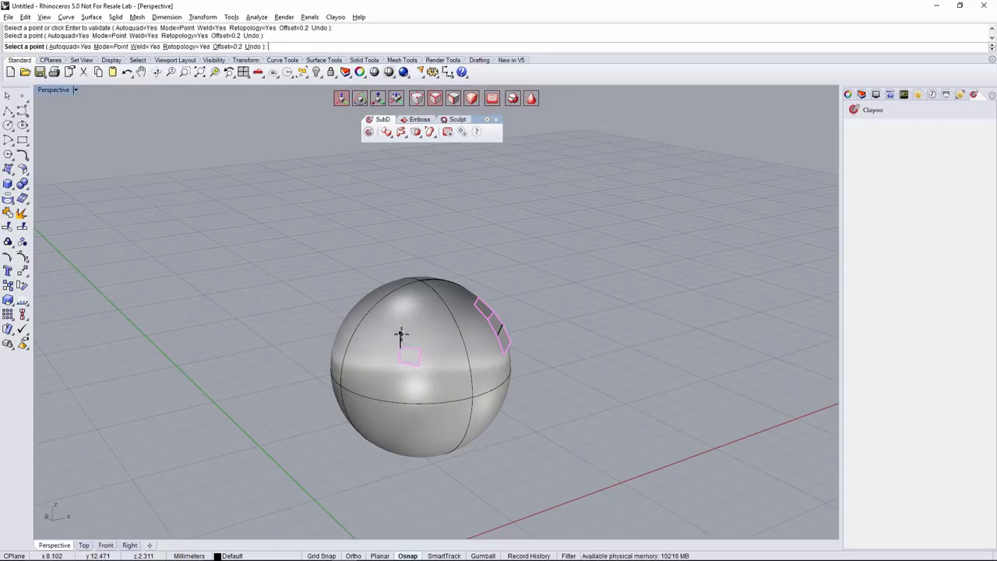
left_click(400, 334)
left_click(420, 336)
left_click(421, 348)
left_click(403, 332)
left_click(409, 313)
left_click(421, 320)
left_click(420, 335)
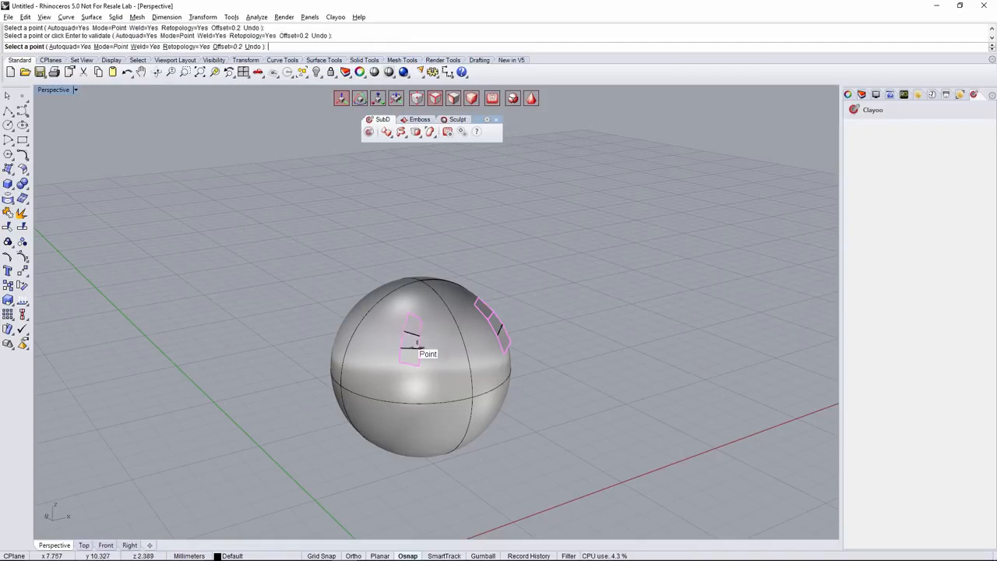
Set Mode to FromEdge and append a four-sided face from the right edge of the front strip's middle face
right_click_drag(417, 346, 420, 363)
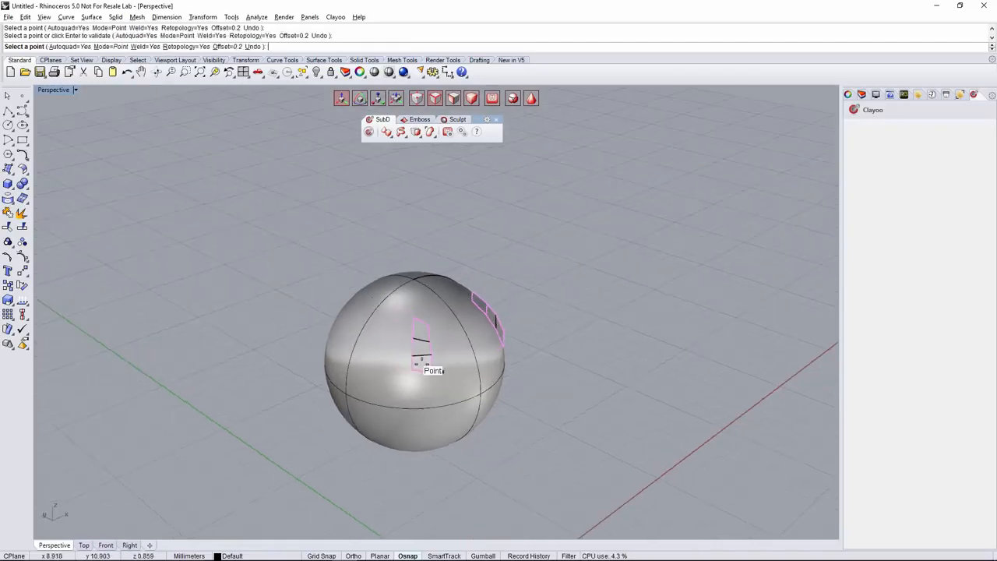
left_click(113, 46)
left_click(82, 47)
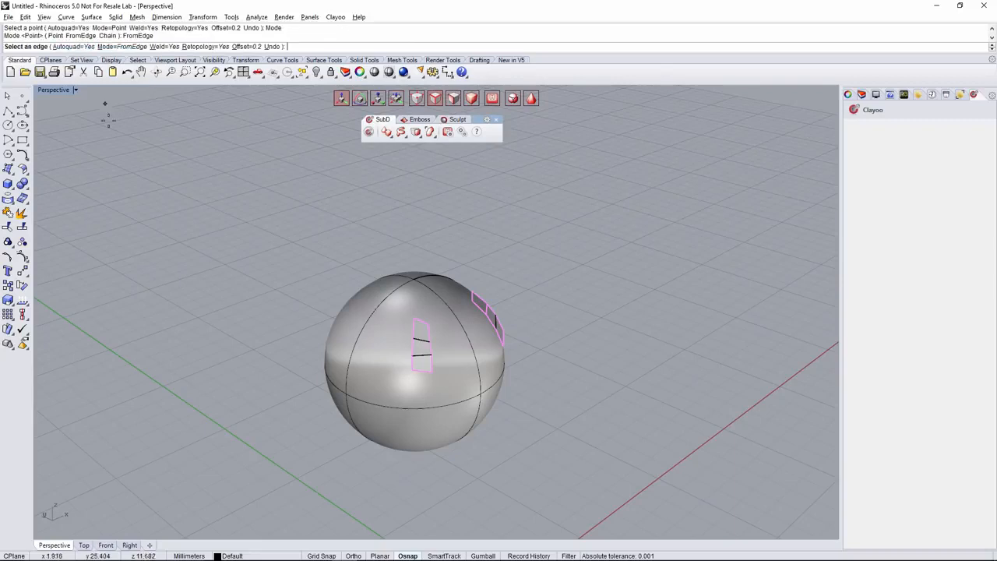
scroll(458, 341, "up", 4)
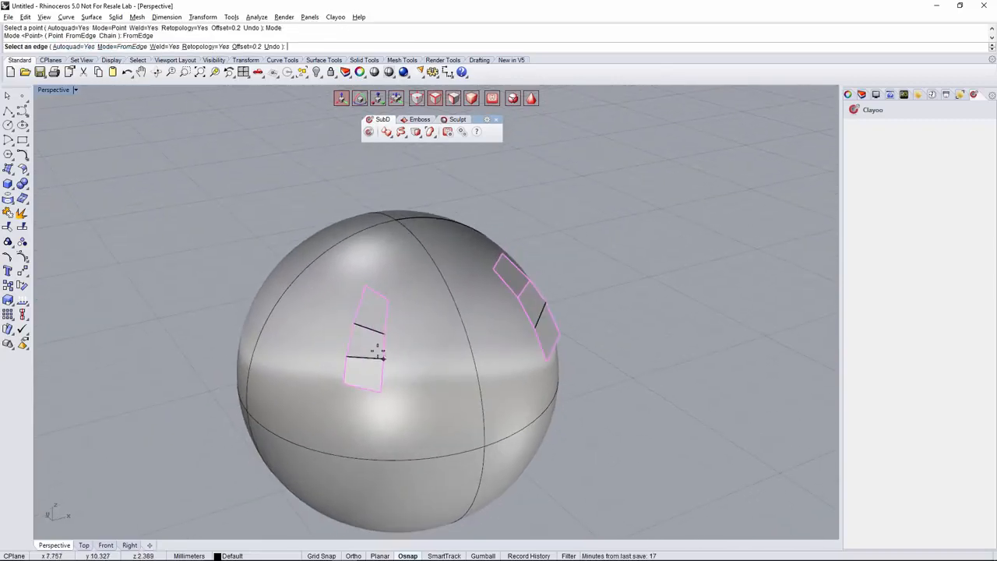
left_click(384, 348)
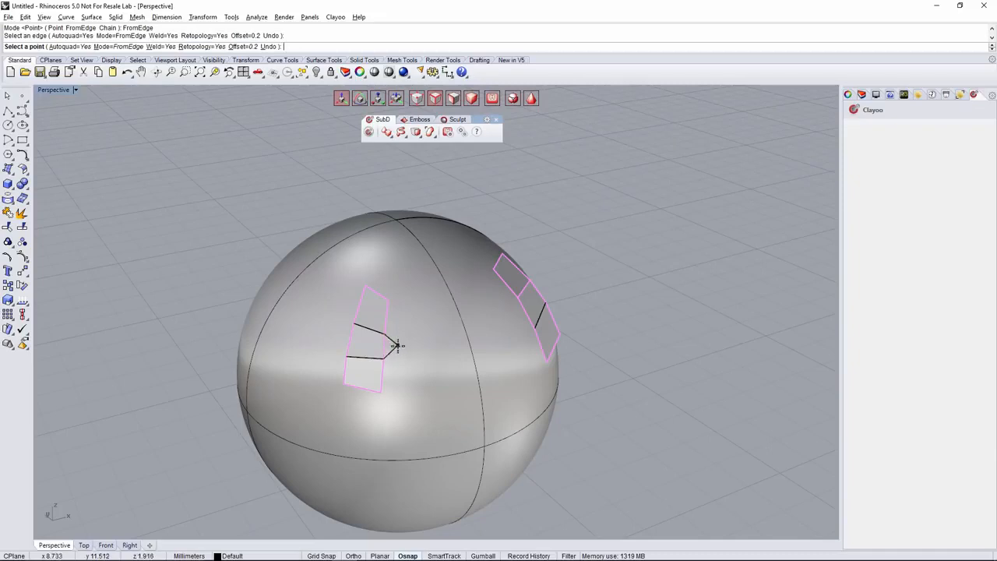
left_click(416, 337)
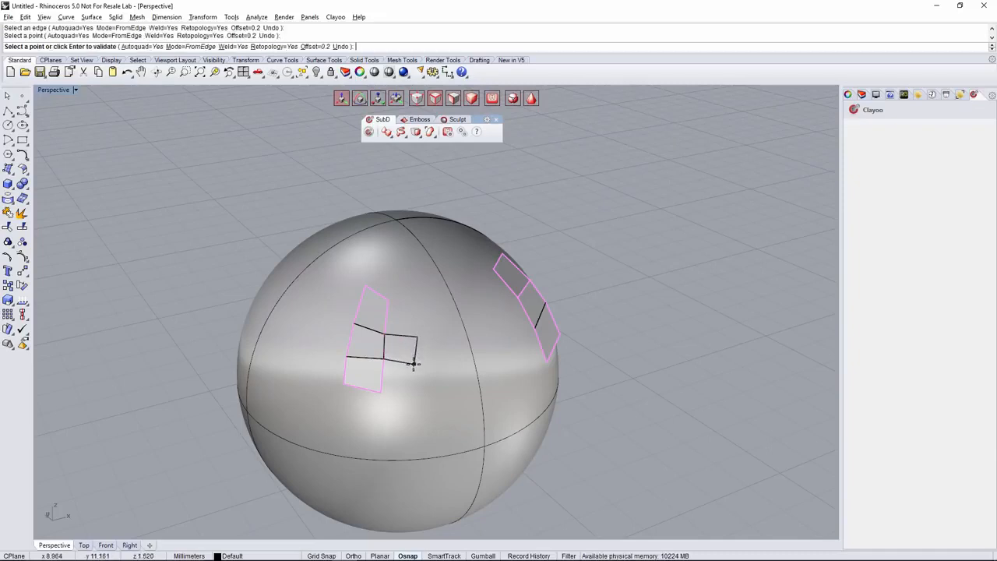
left_click(414, 364)
Append two more four-sided faces above and below the new face to complete a second column beside the strip
mouse_move(434, 380)
right_mouse_down()
mouse_move(494, 367)
mouse_move(429, 384)
right_mouse_up()
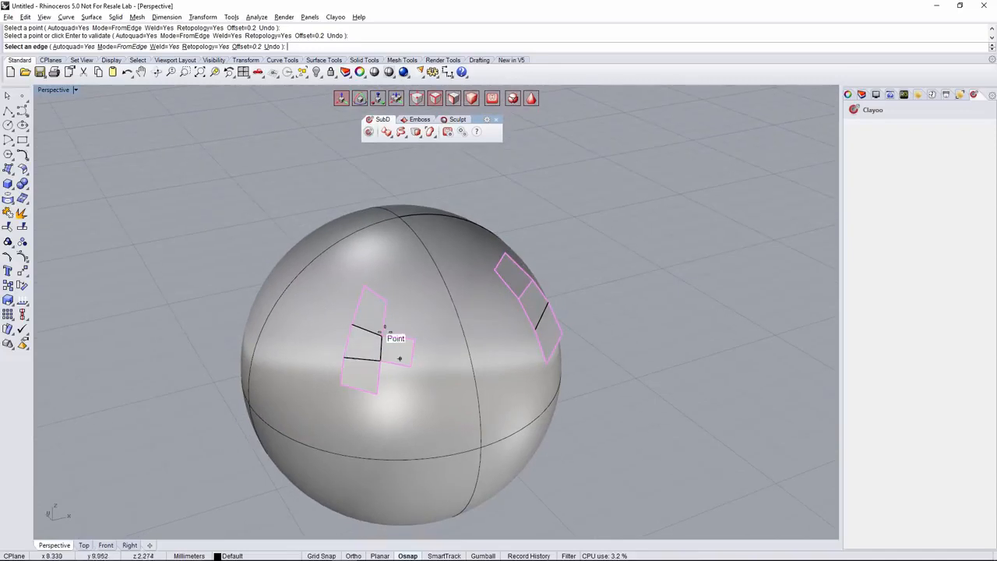
left_click(399, 338)
left_click(386, 303)
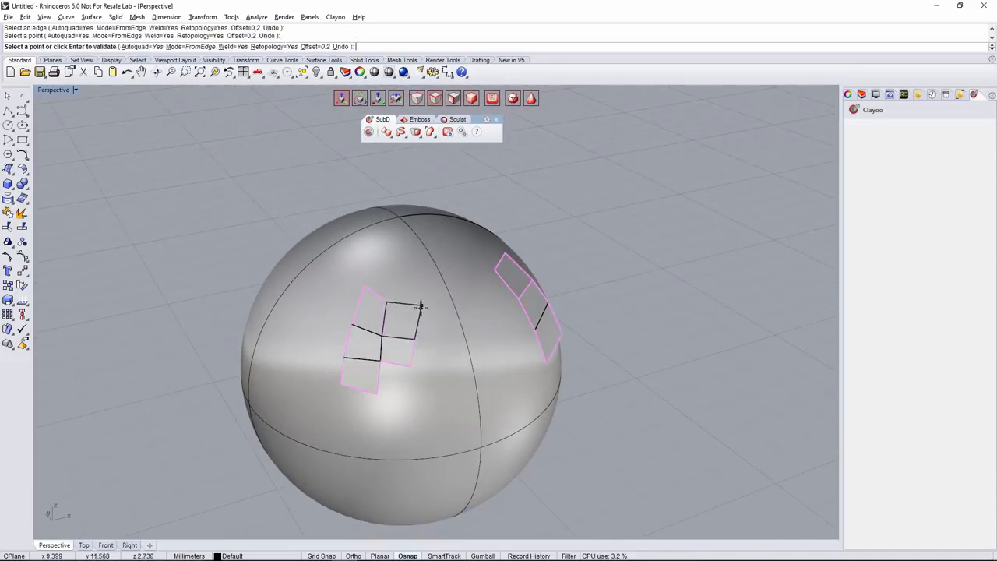
left_click(421, 307)
left_click(380, 379)
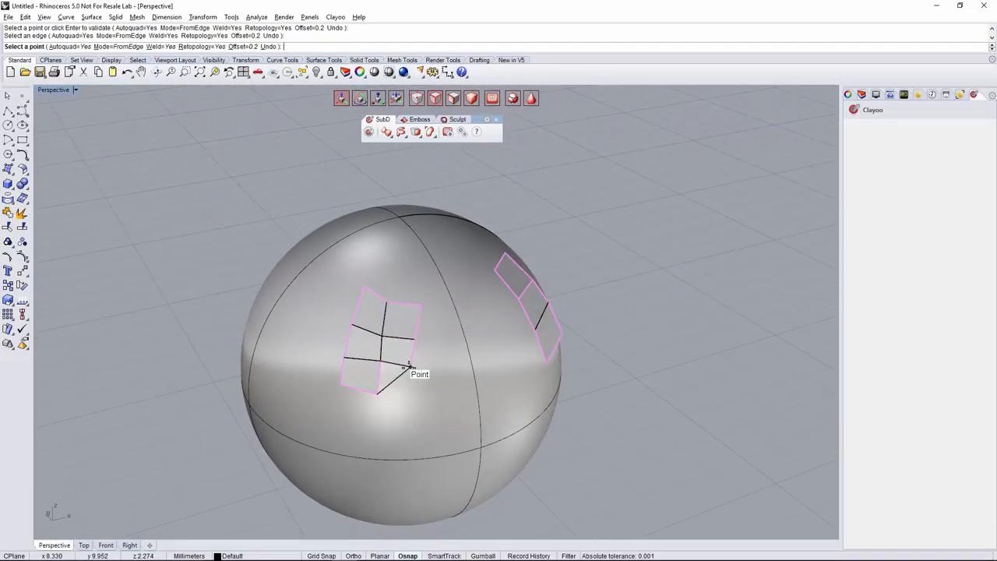
left_click(410, 367)
left_click(404, 398)
Append three four-sided faces from the left edges of the strip to complete a three-by-three grid
right_click_drag(402, 400, 434, 385)
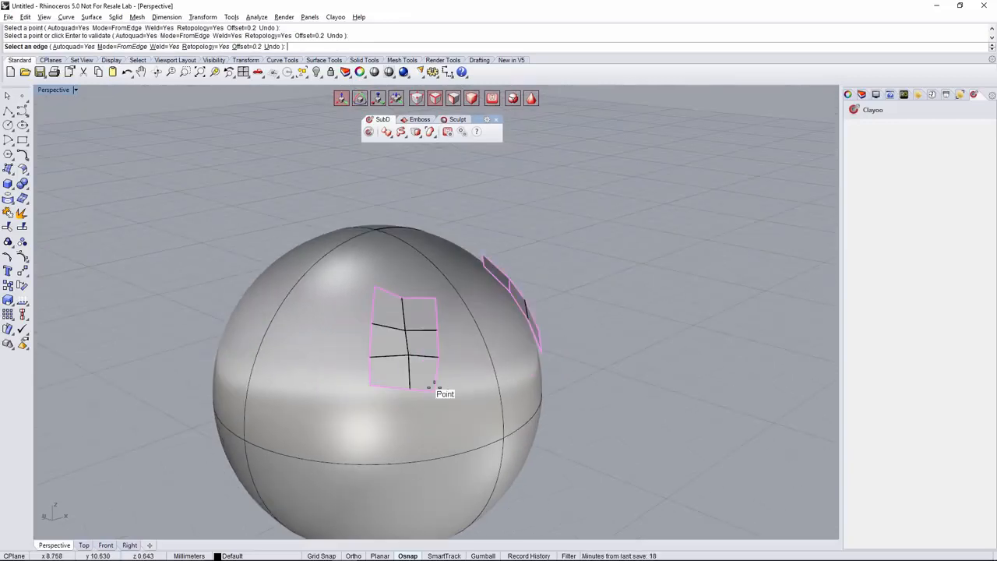
left_click(376, 306)
left_click(344, 282)
left_click(341, 317)
left_click(370, 340)
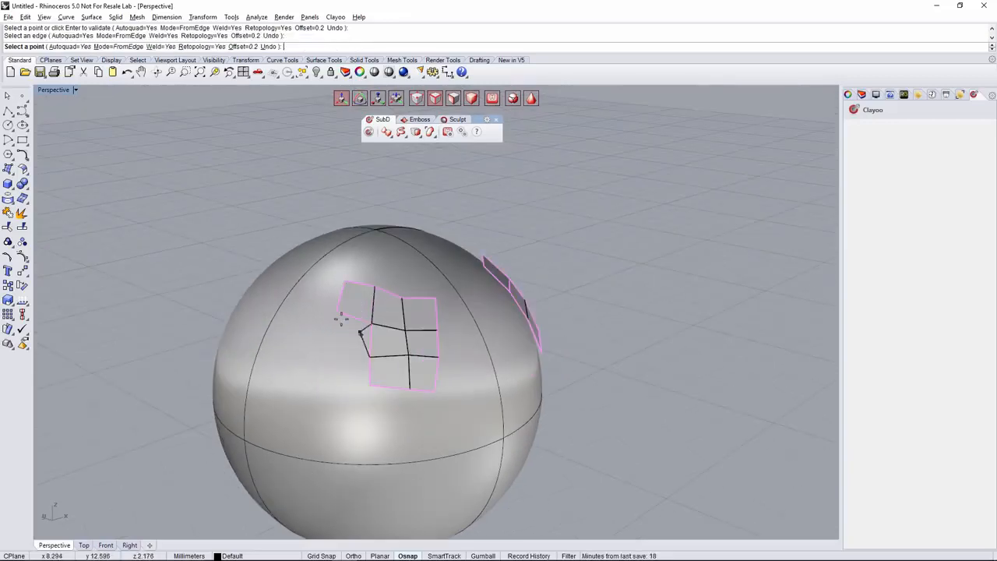
left_click(337, 347)
left_click(362, 370)
left_click(370, 370)
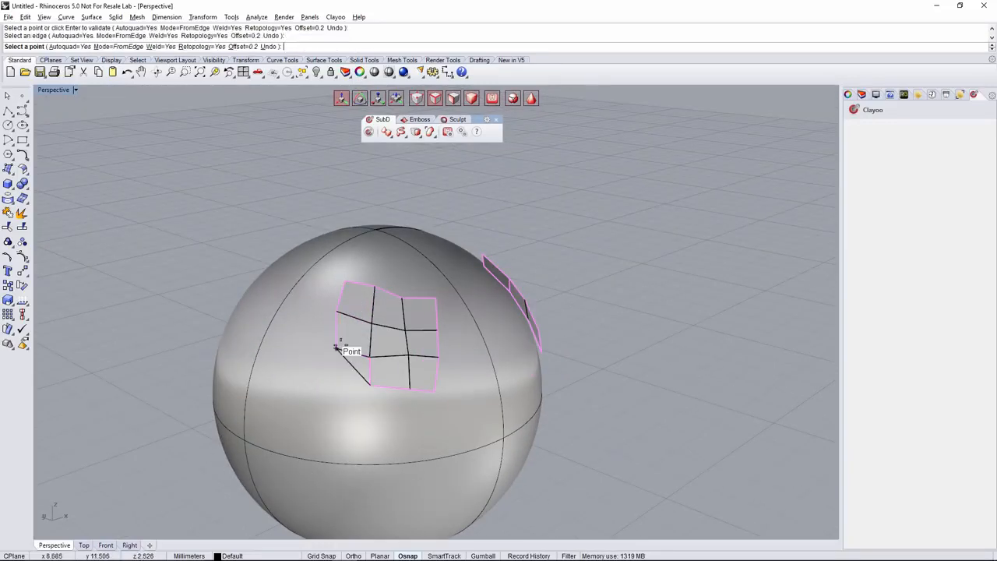
left_click(336, 347)
left_click(340, 381)
Set Mode to Chain and append three connected faces along the grid's upper border, starting from its upper-left edge
right_click_drag(416, 371, 439, 388)
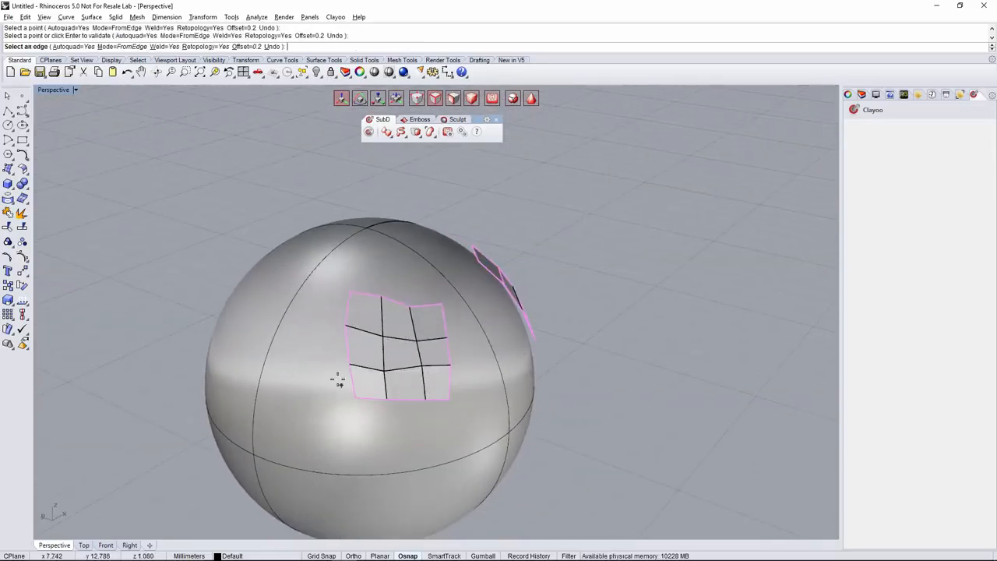
left_click(131, 47)
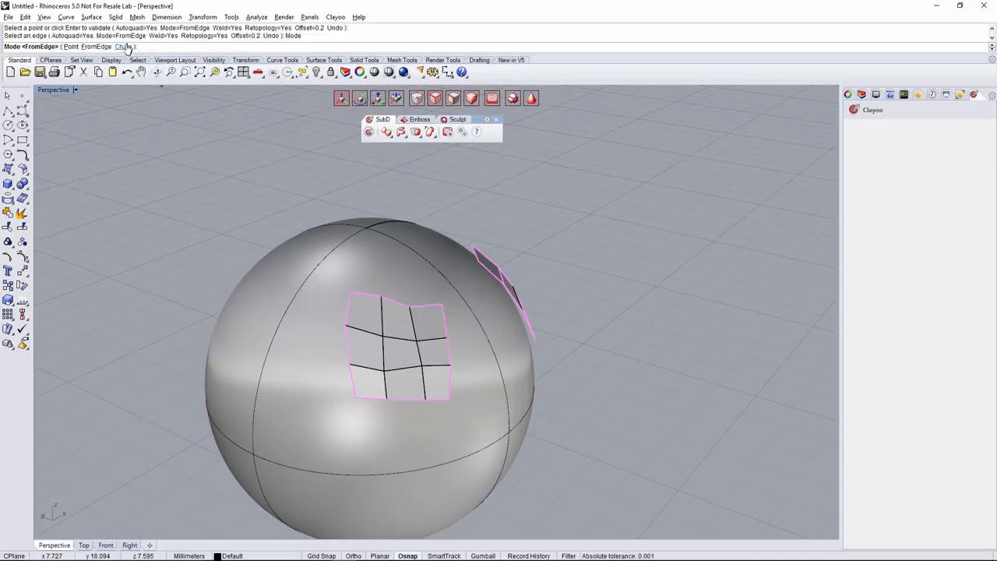
left_click(122, 48)
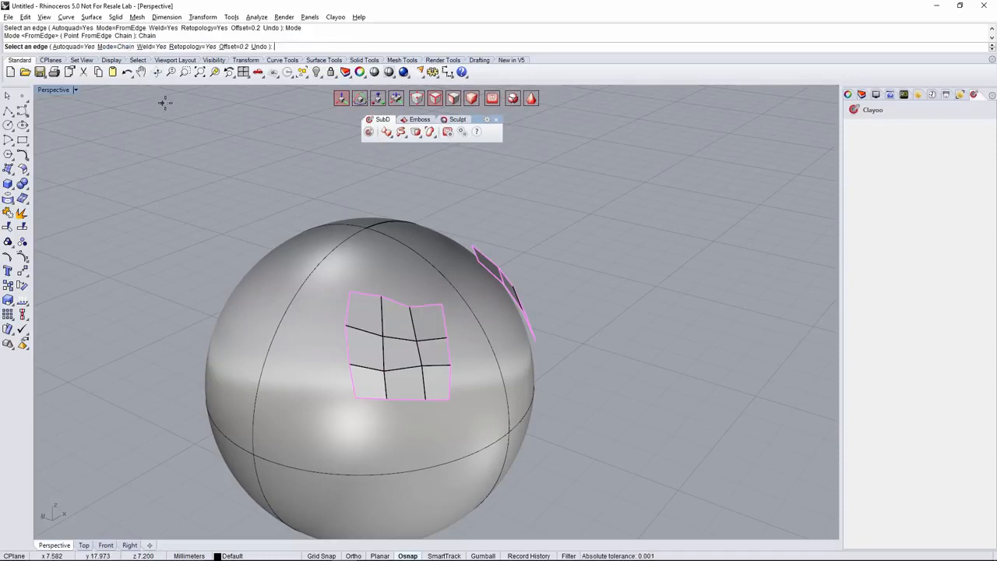
right_click_drag(374, 320, 362, 325)
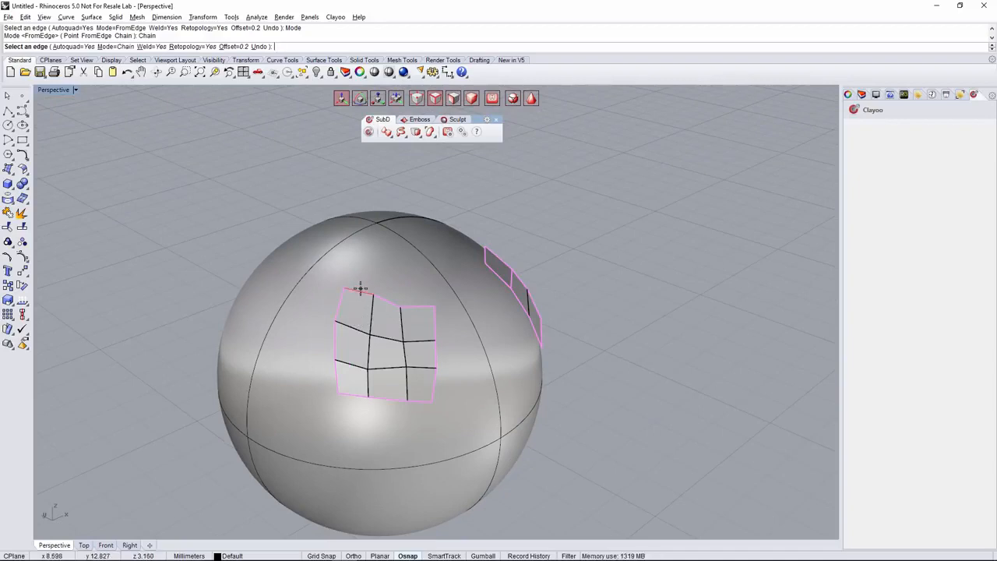
scroll(360, 289, "up", 2)
left_click(356, 291)
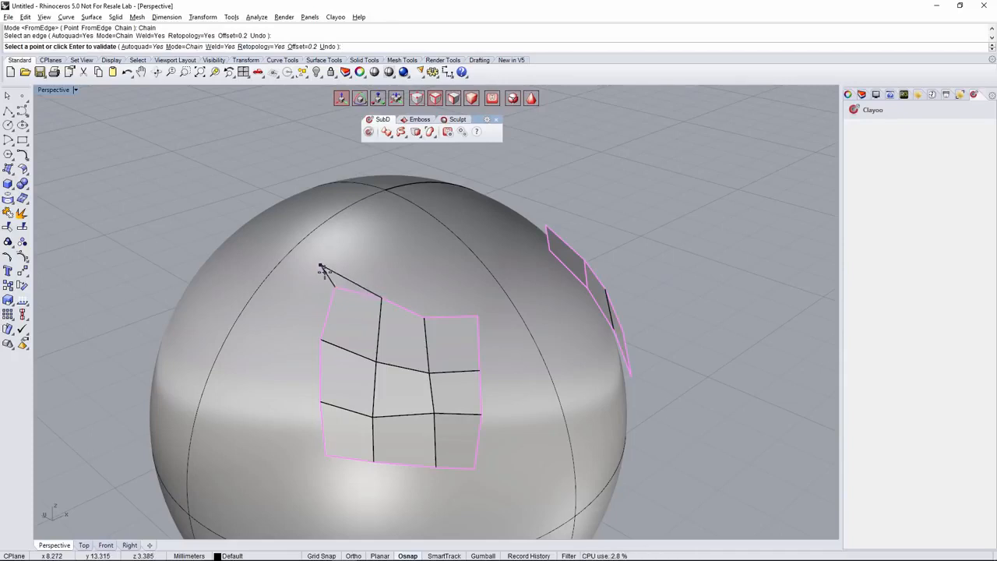
left_click(321, 268)
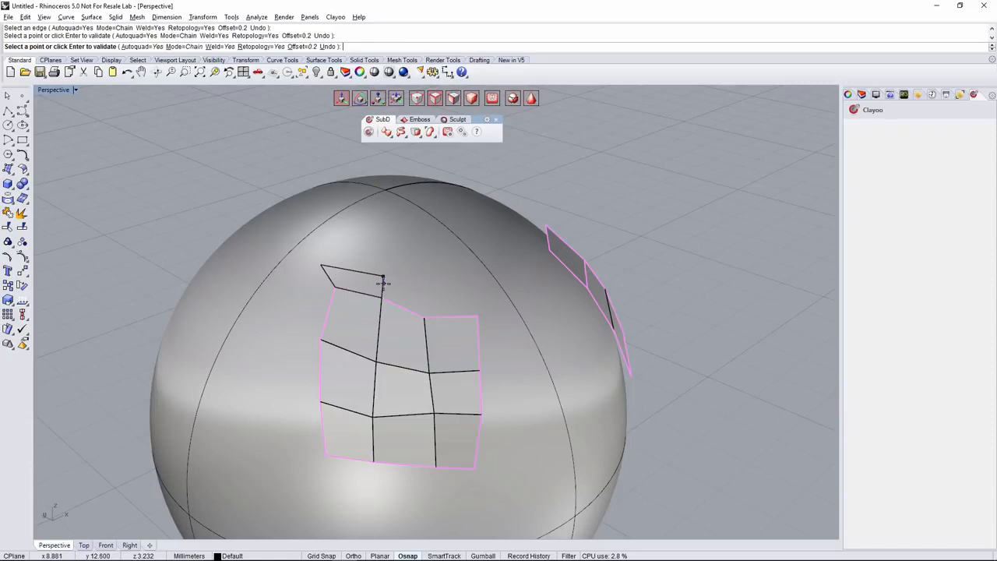
left_click(385, 278)
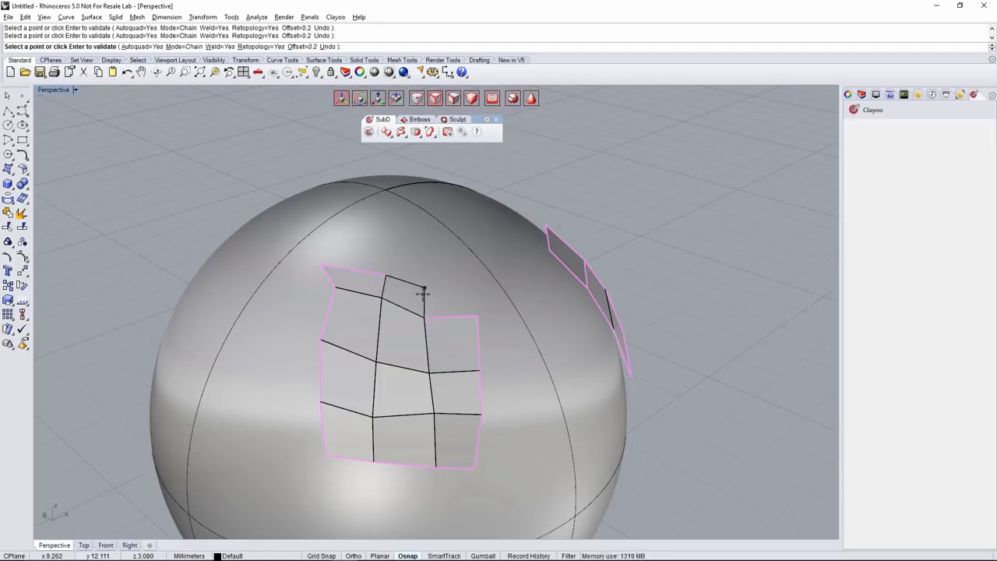
left_click(424, 290)
left_click(496, 296)
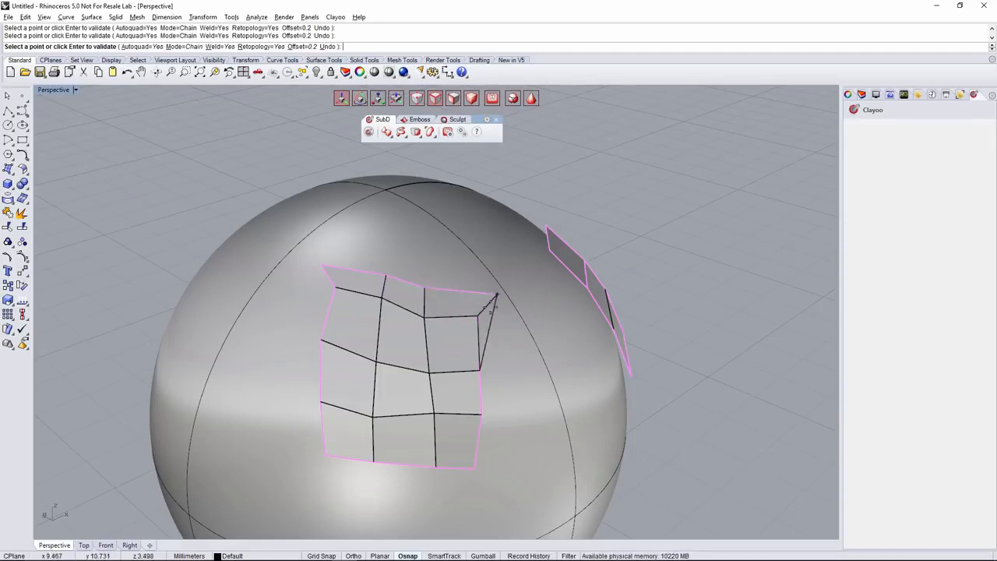
Continue the chain with three faces down the grid's right side to its lower-right corner
left_click(496, 370)
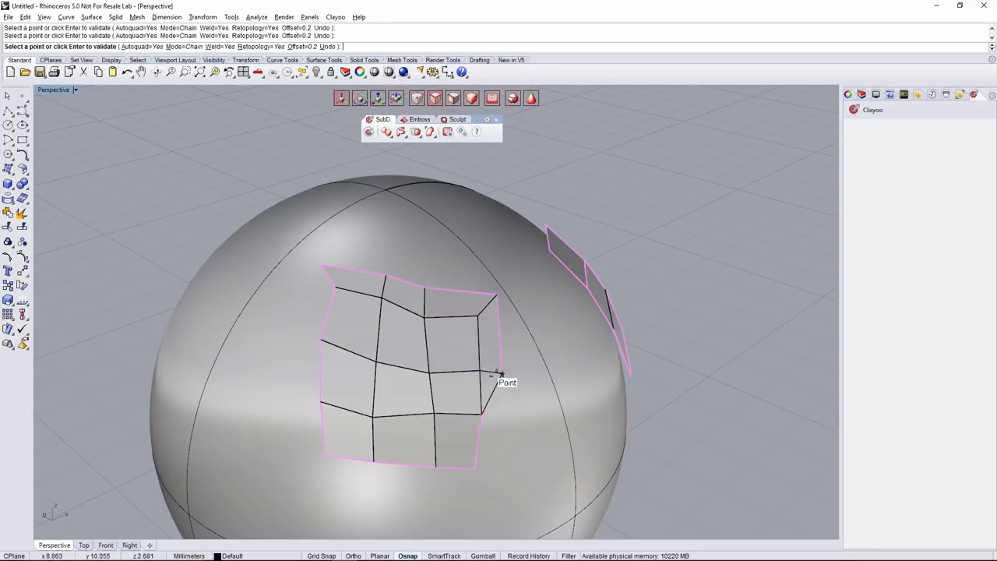
left_click(503, 420)
left_click(492, 496)
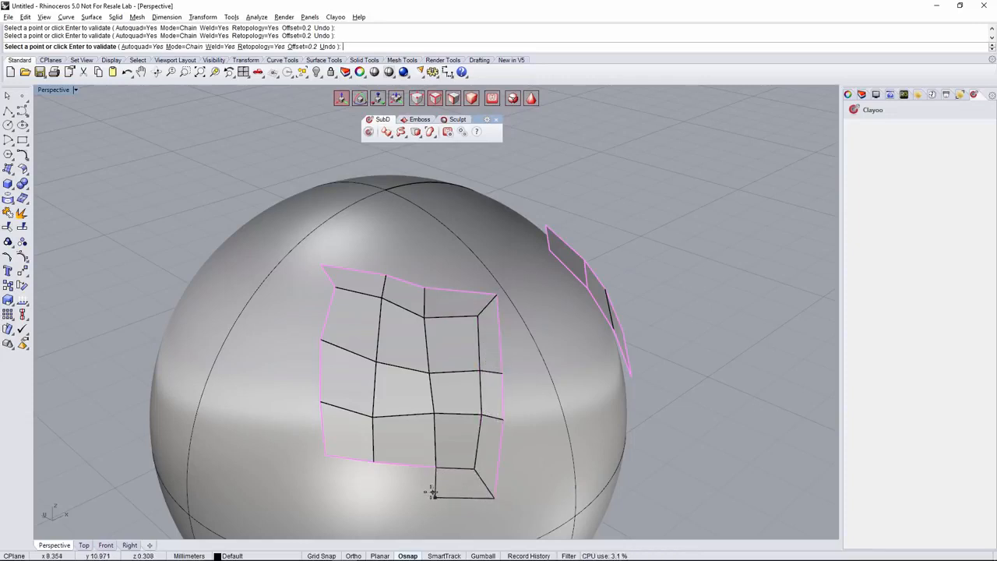
Continue the chain along the grid's lower border and up its left side, close the ring and finish Append Face
left_click(300, 480)
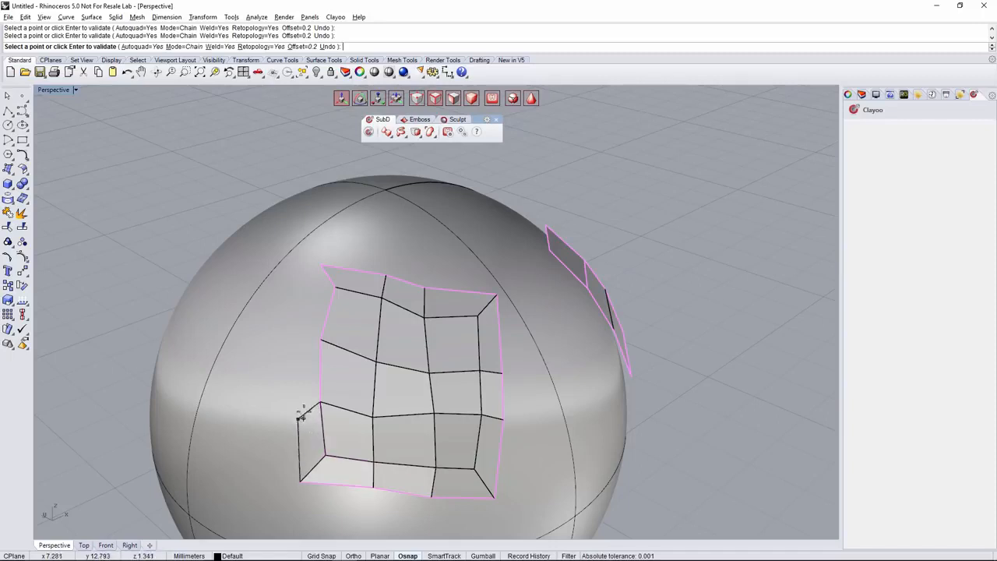
left_click(299, 403)
left_click(303, 330)
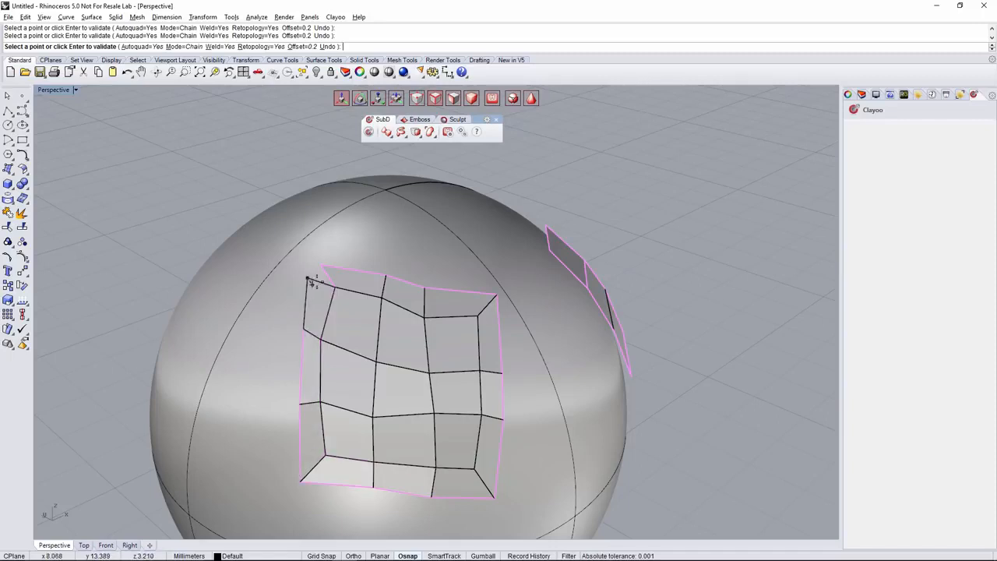
left_click(320, 267)
scroll(323, 267, "down", 4)
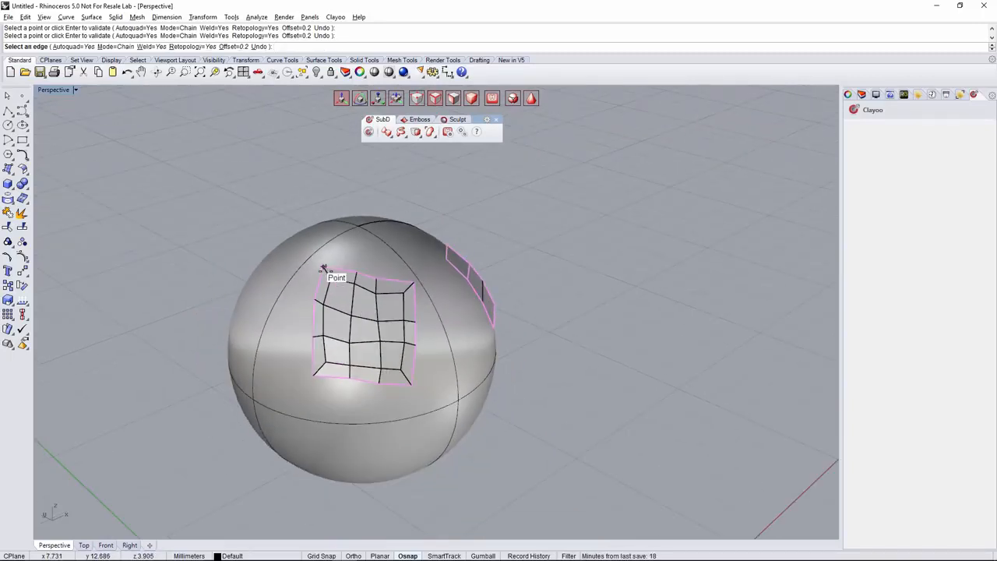
right_click_drag(329, 270, 357, 286)
right_click(393, 330)
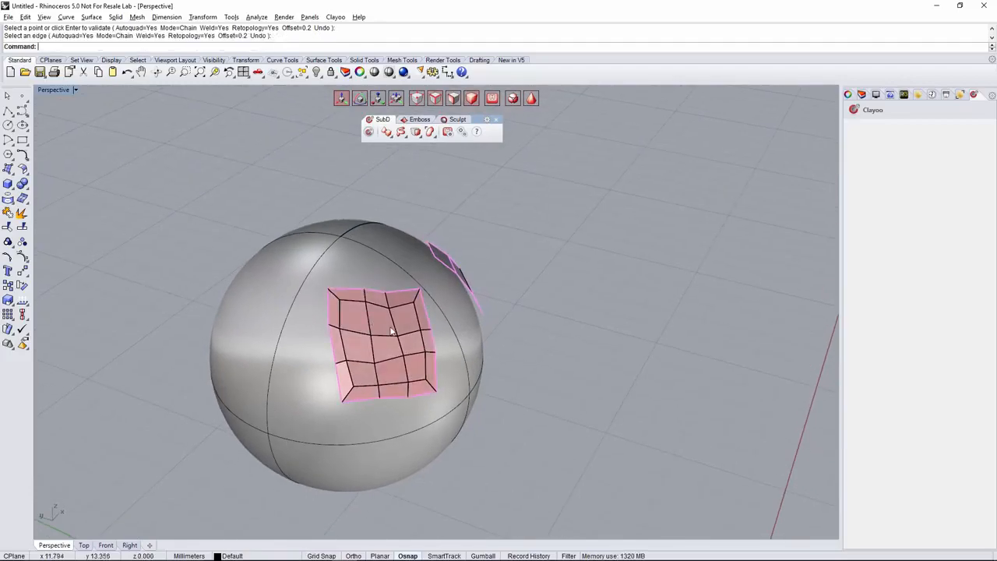
right_click_drag(406, 334, 548, 299)
scroll(331, 334, "up", 2)
right_click_drag(322, 345, 298, 343)
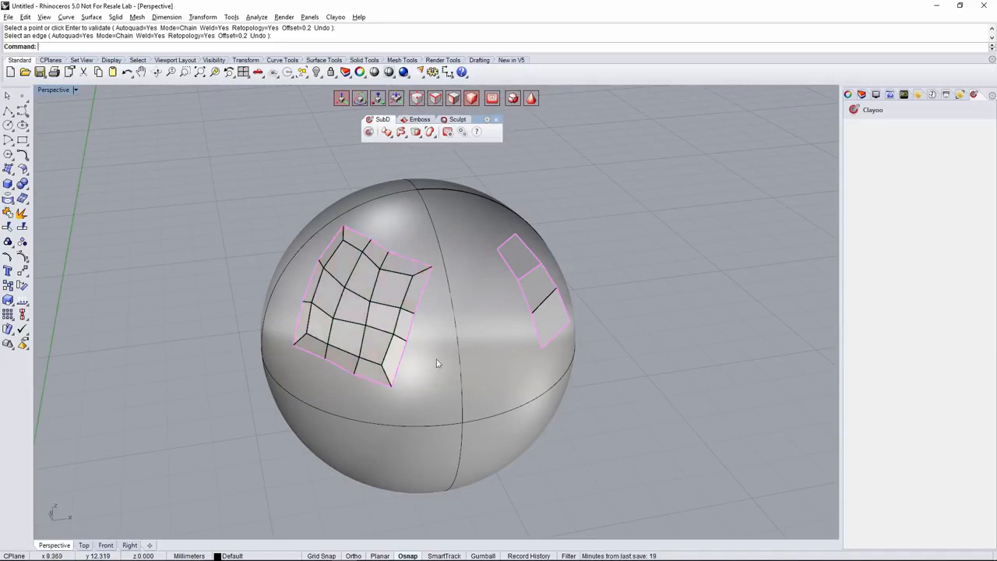
scroll(571, 447, "down", 2)
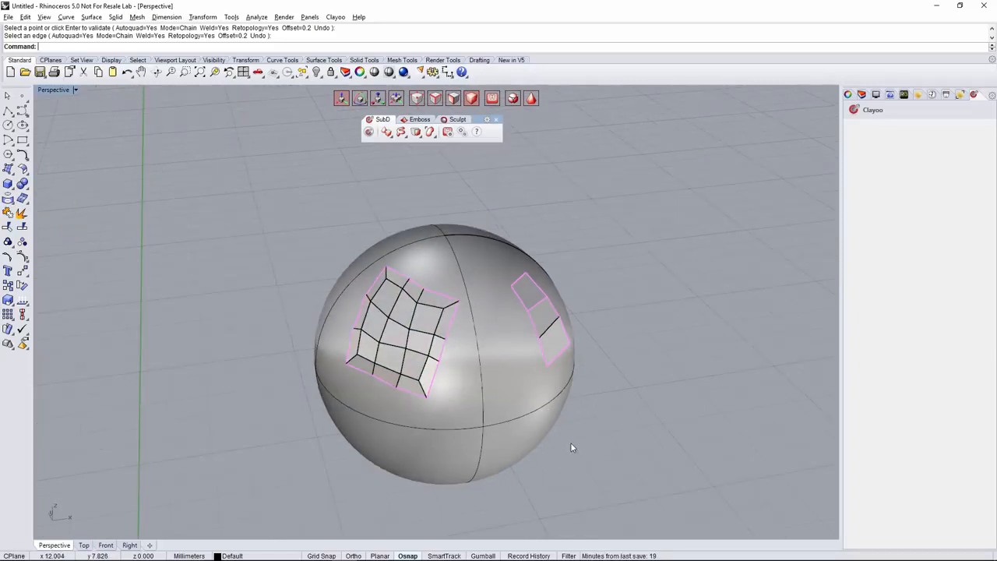